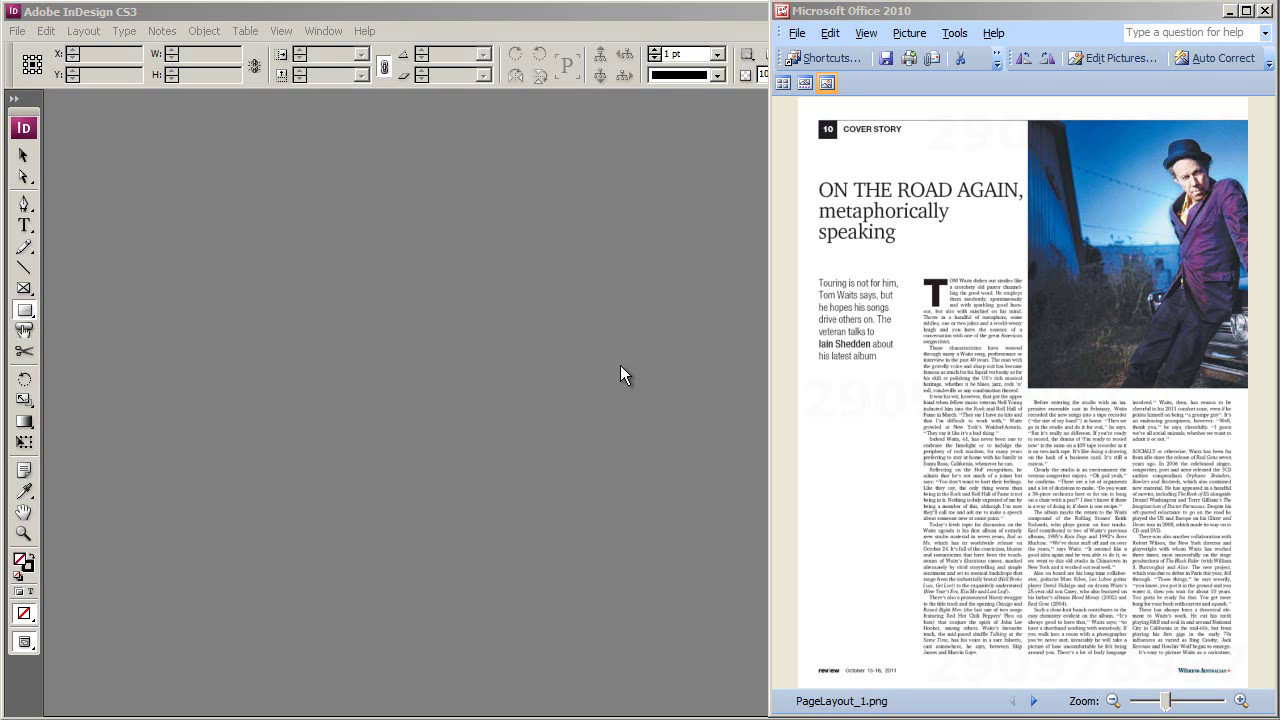
Start a new one-page document and pick A4 (49p7.276 × 70p1.89) from Page Size
click(17, 34)
mouse_move(40, 51)
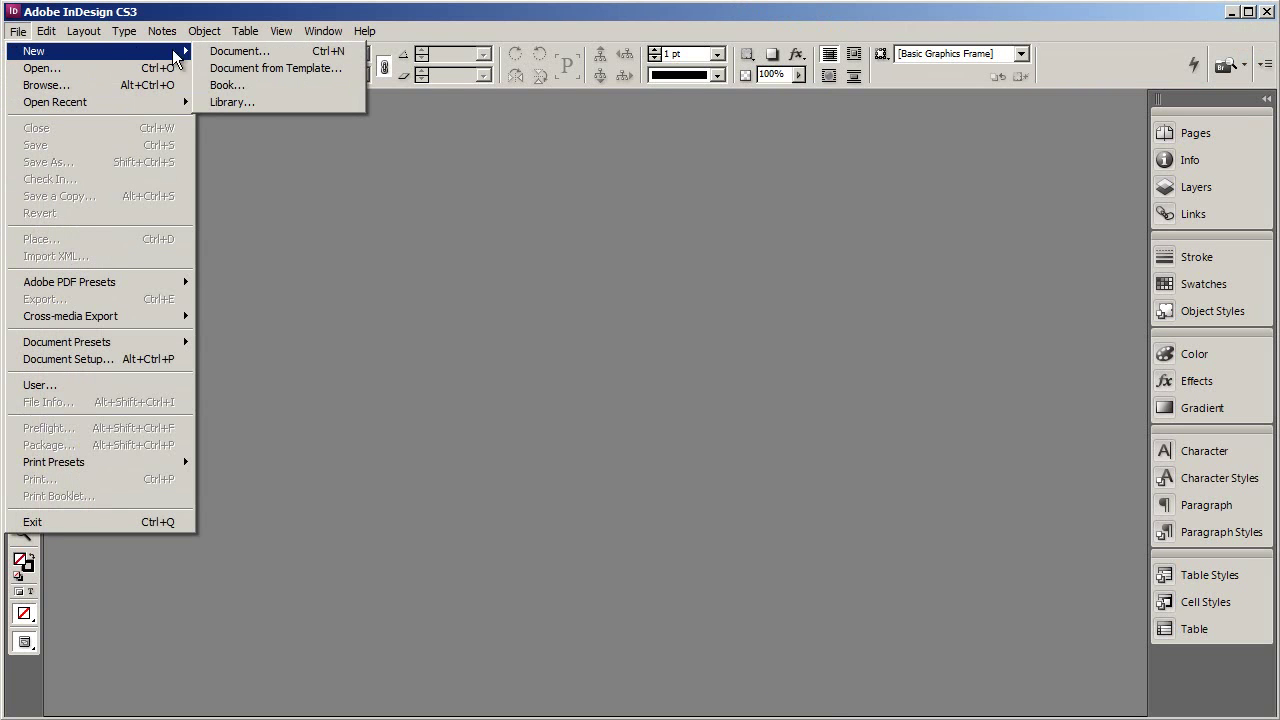
click(222, 51)
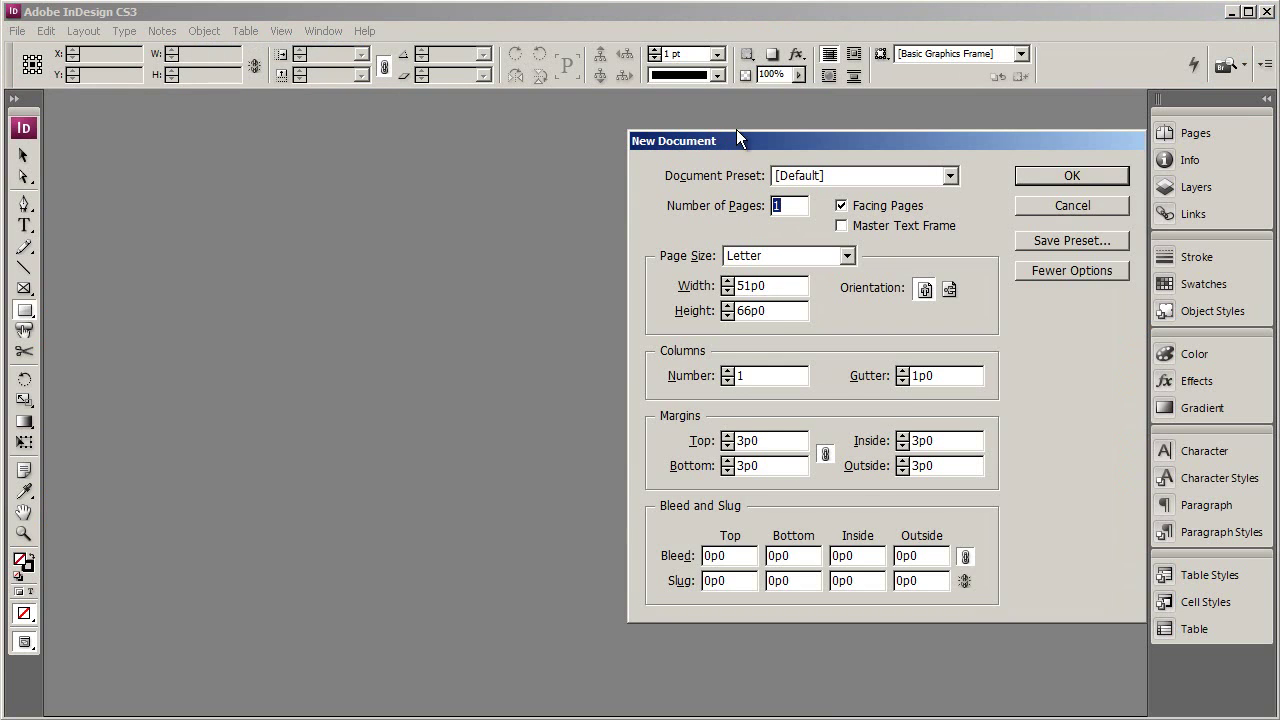
drag(736, 129, 212, 161)
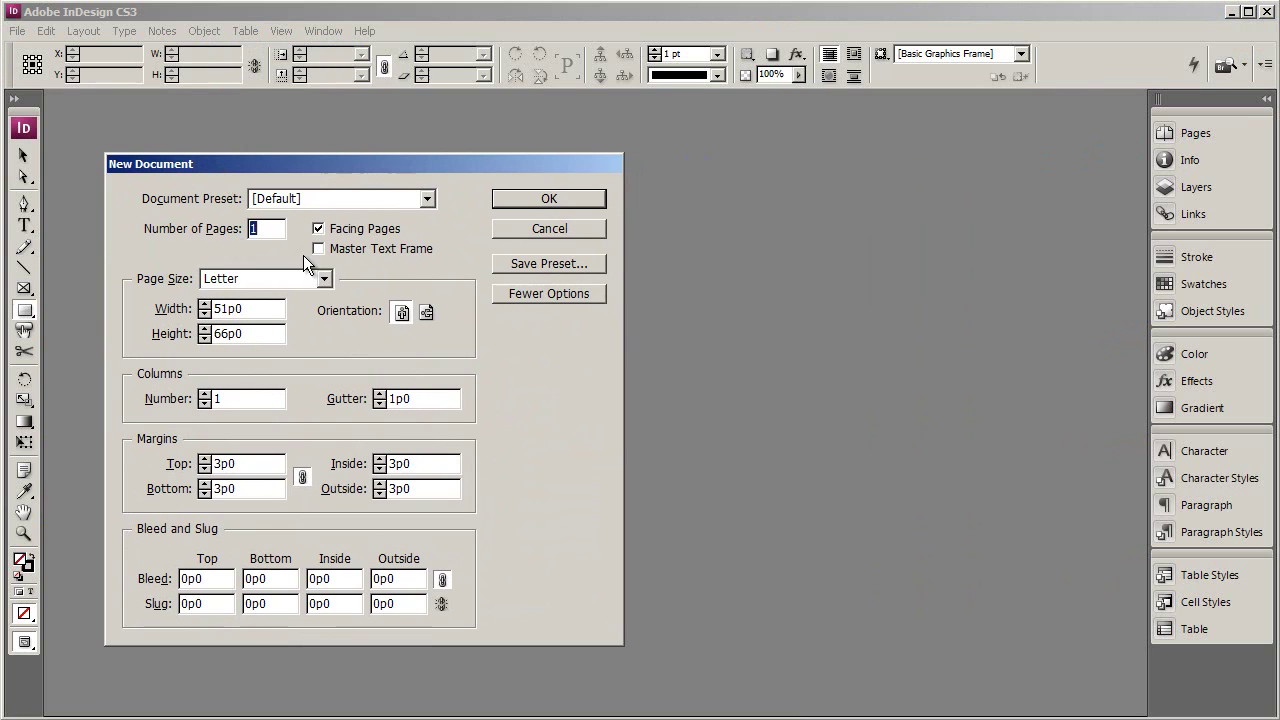
click(252, 233)
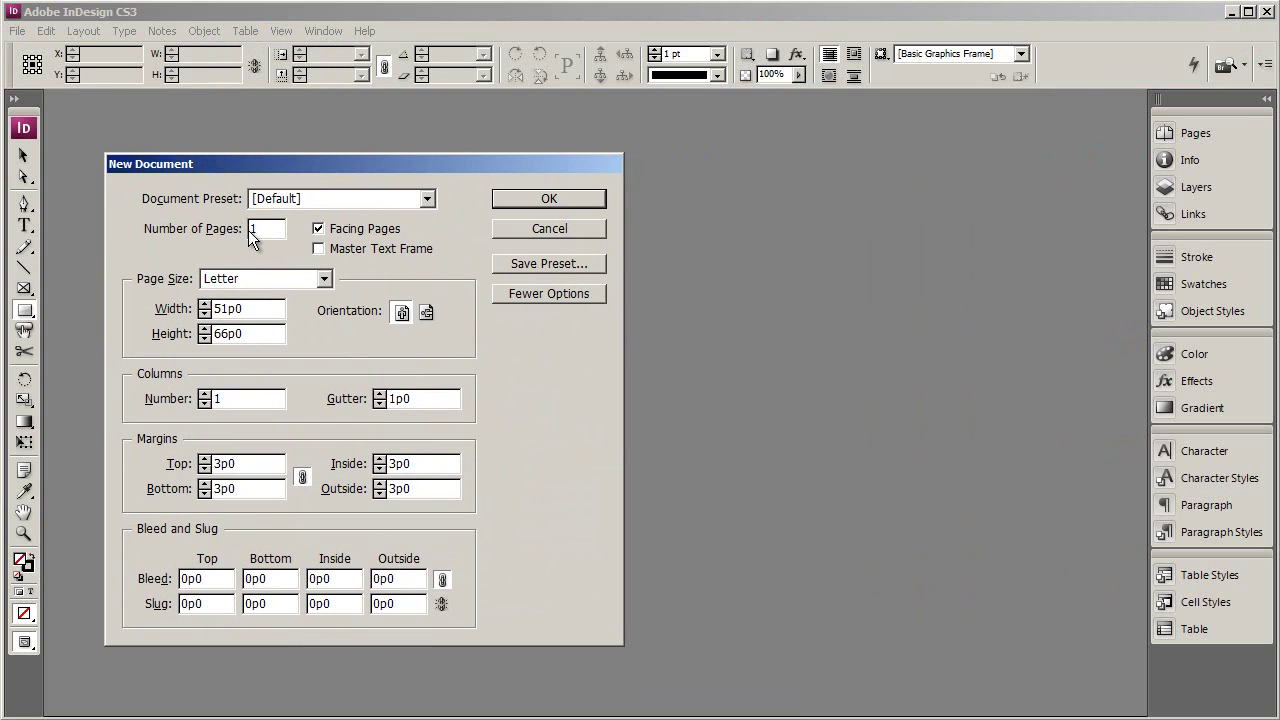
click(324, 280)
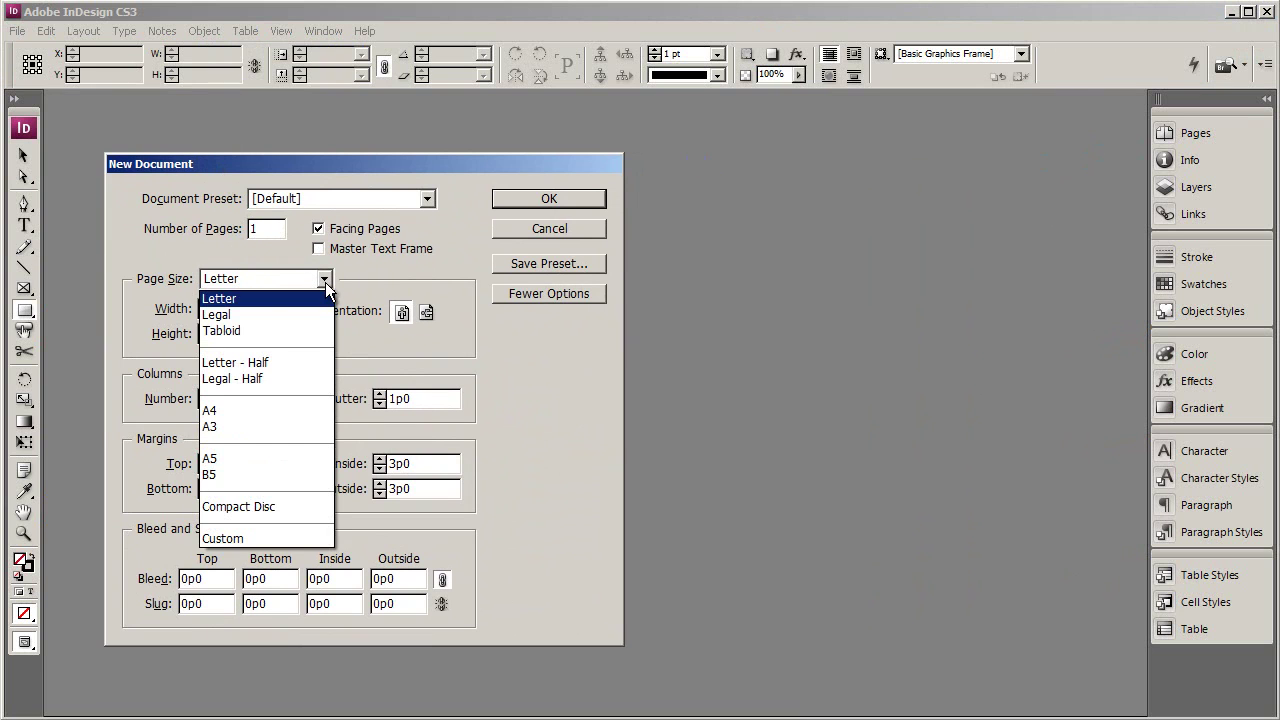
click(264, 411)
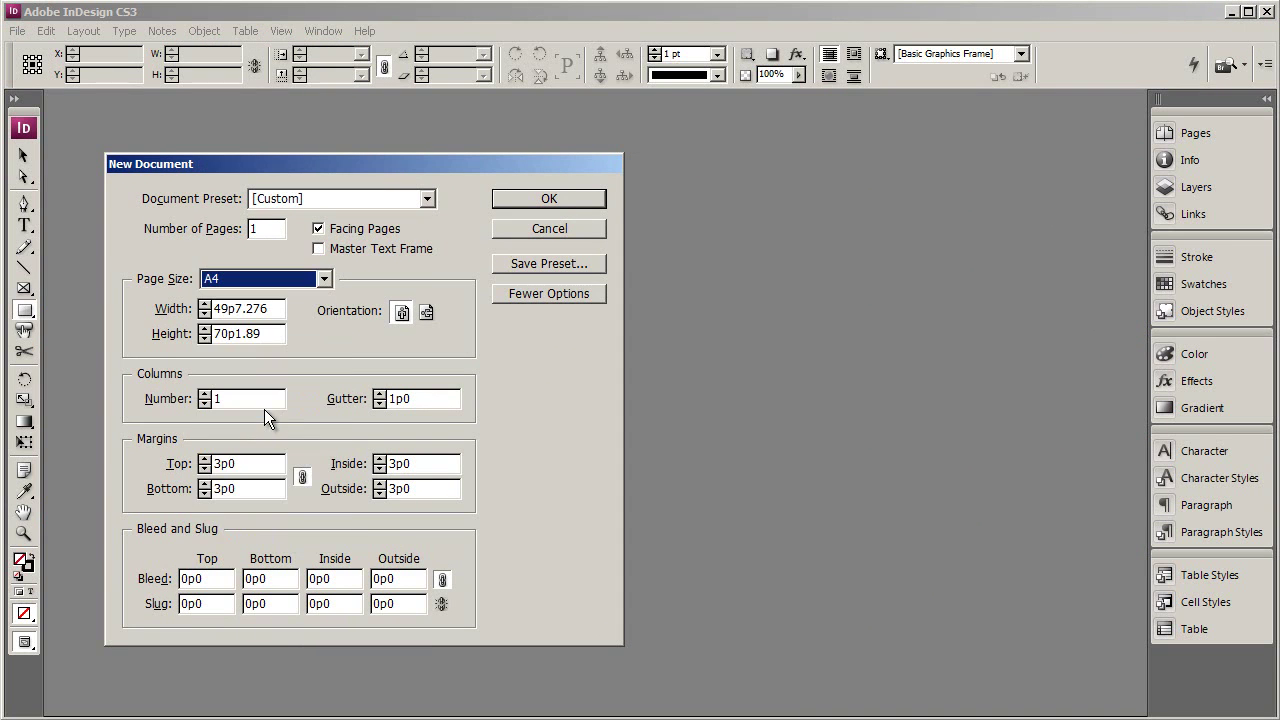
Enter 297mm as the width, reselect A4, then switch to the magazine reference picture
drag(280, 314, 183, 311)
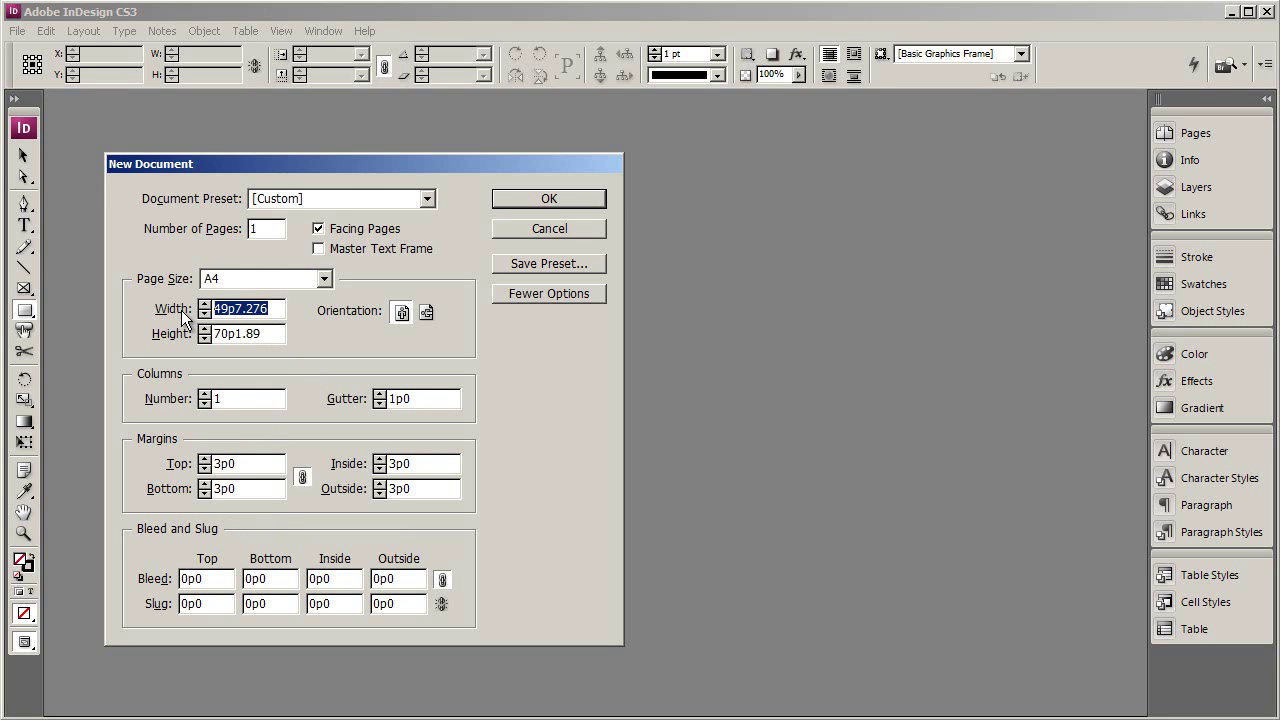
text(297mm)
click(274, 334)
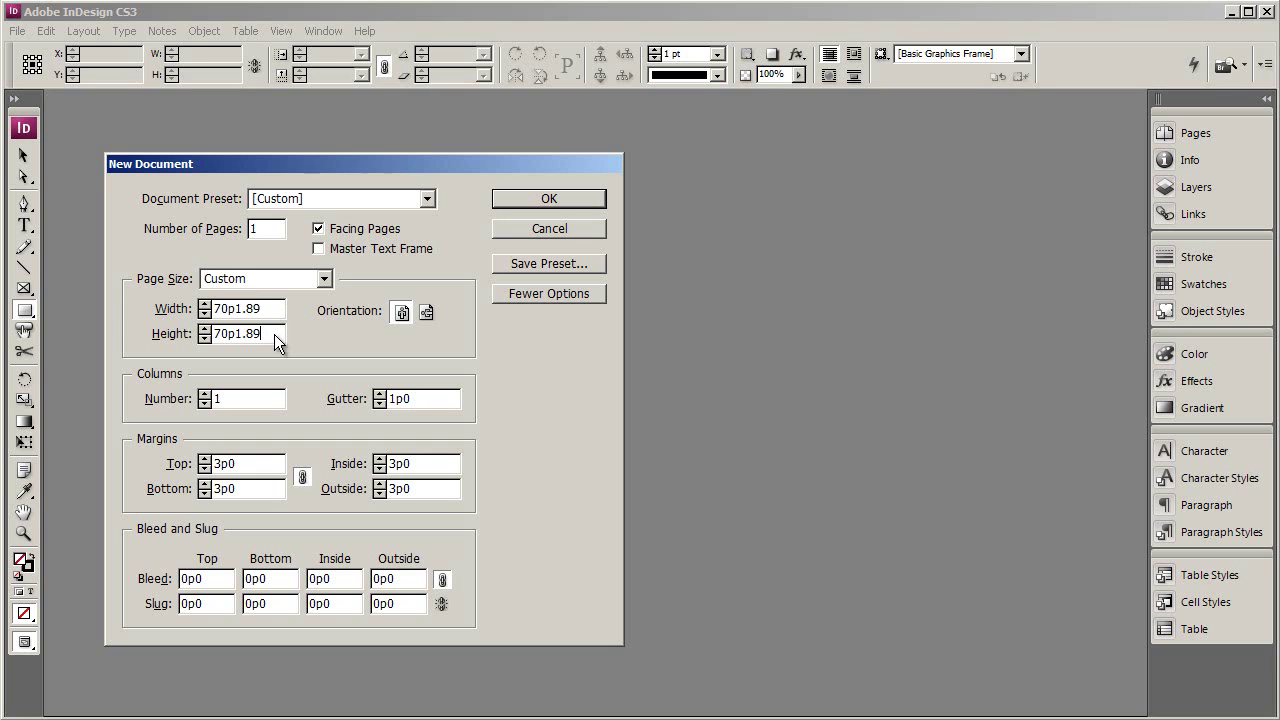
click(323, 280)
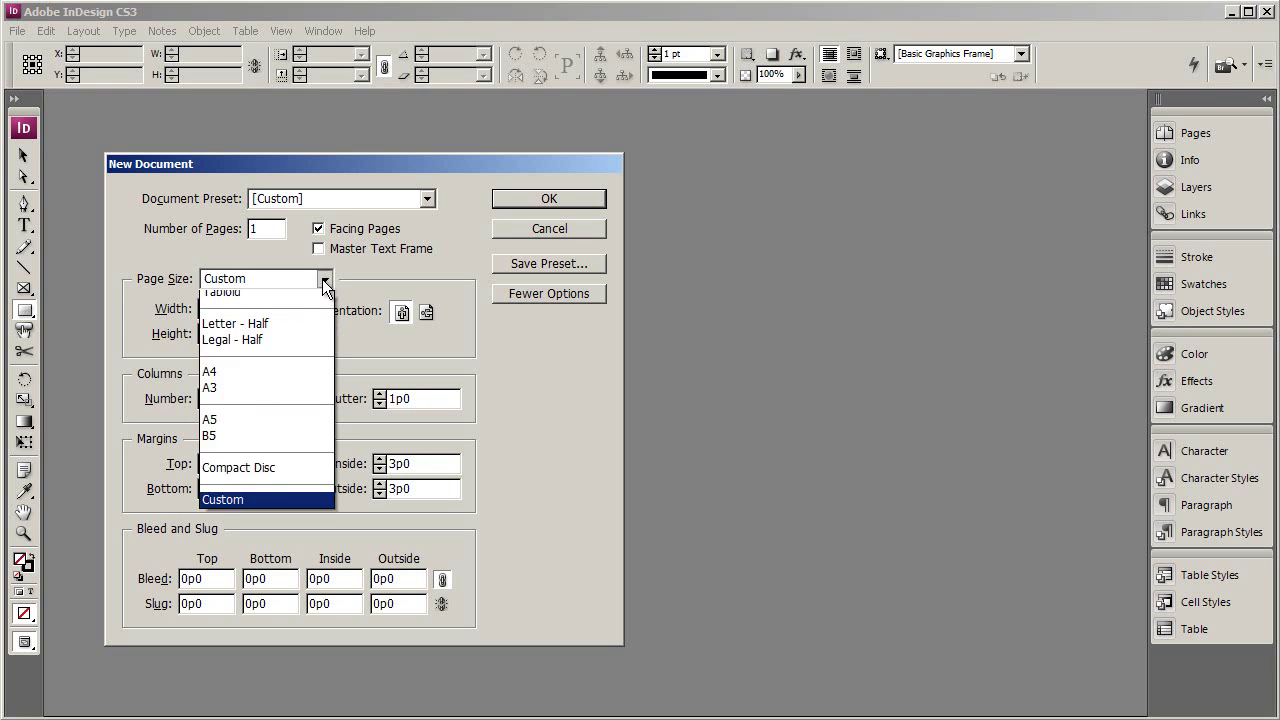
click(279, 409)
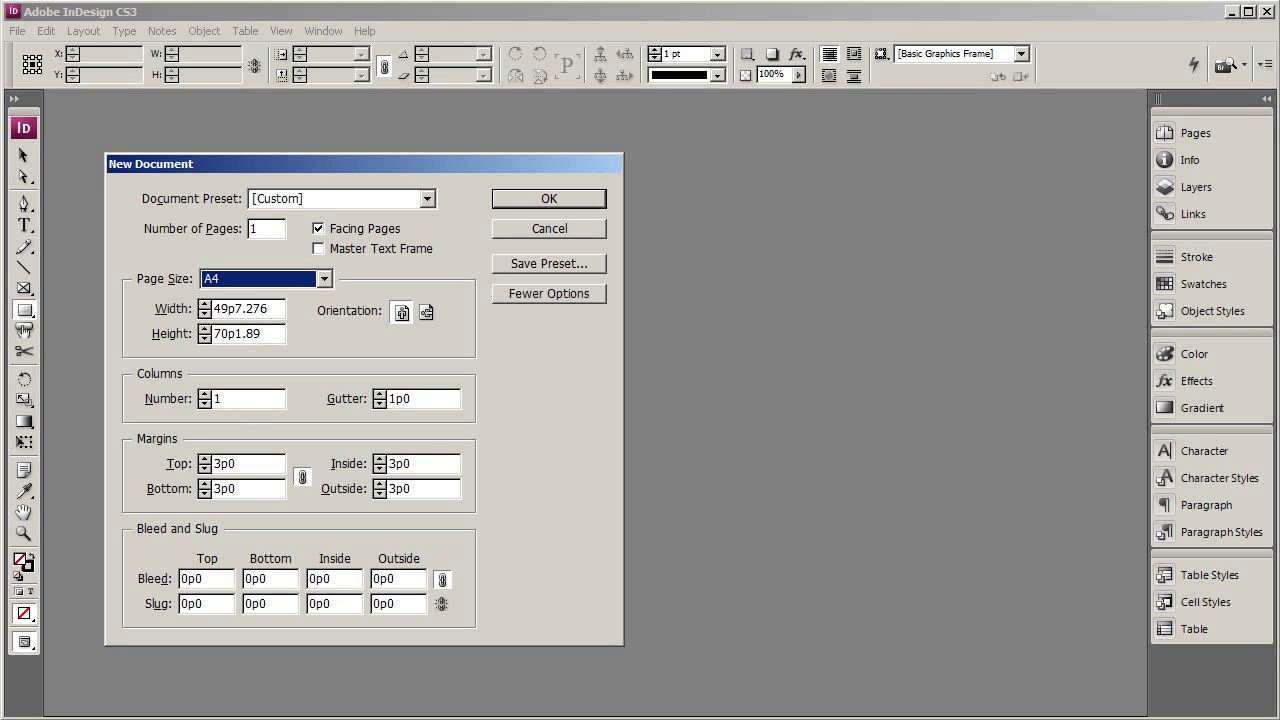
key(alt+Tab)
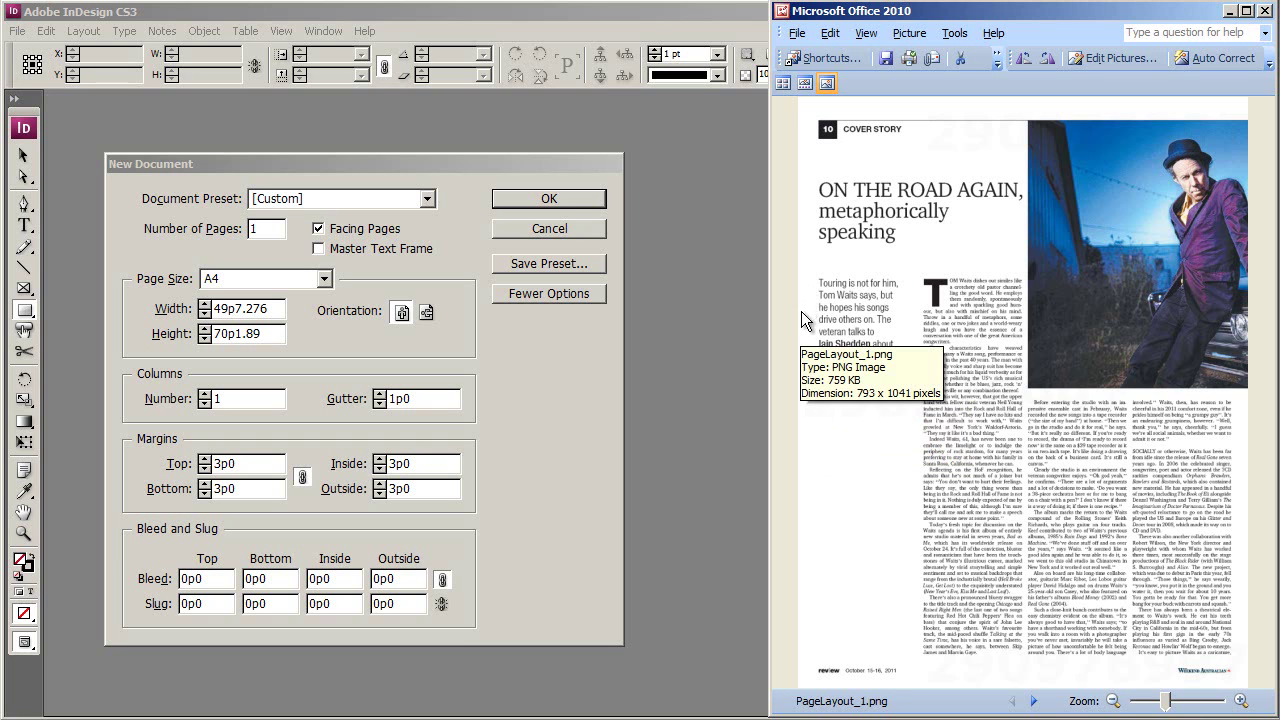
Set the page margins to 15mm top and bottom, 12mm inside and 13mm outside
click(305, 480)
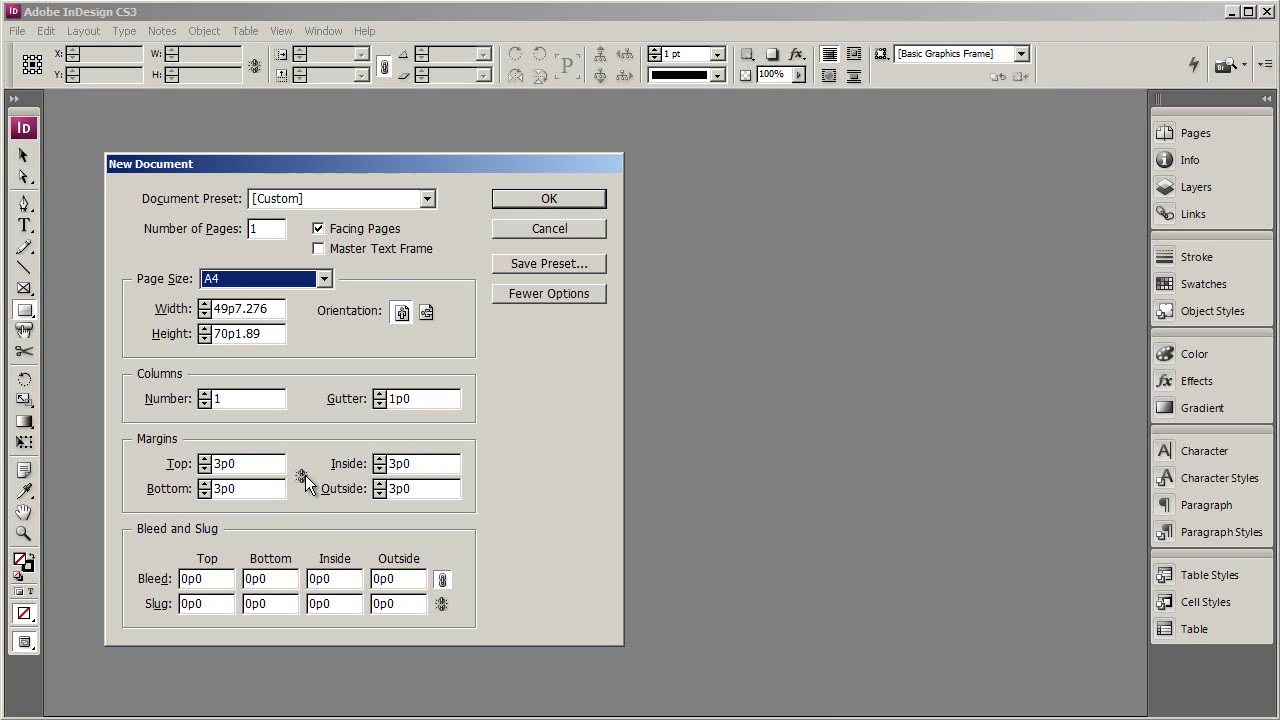
drag(268, 465, 171, 470)
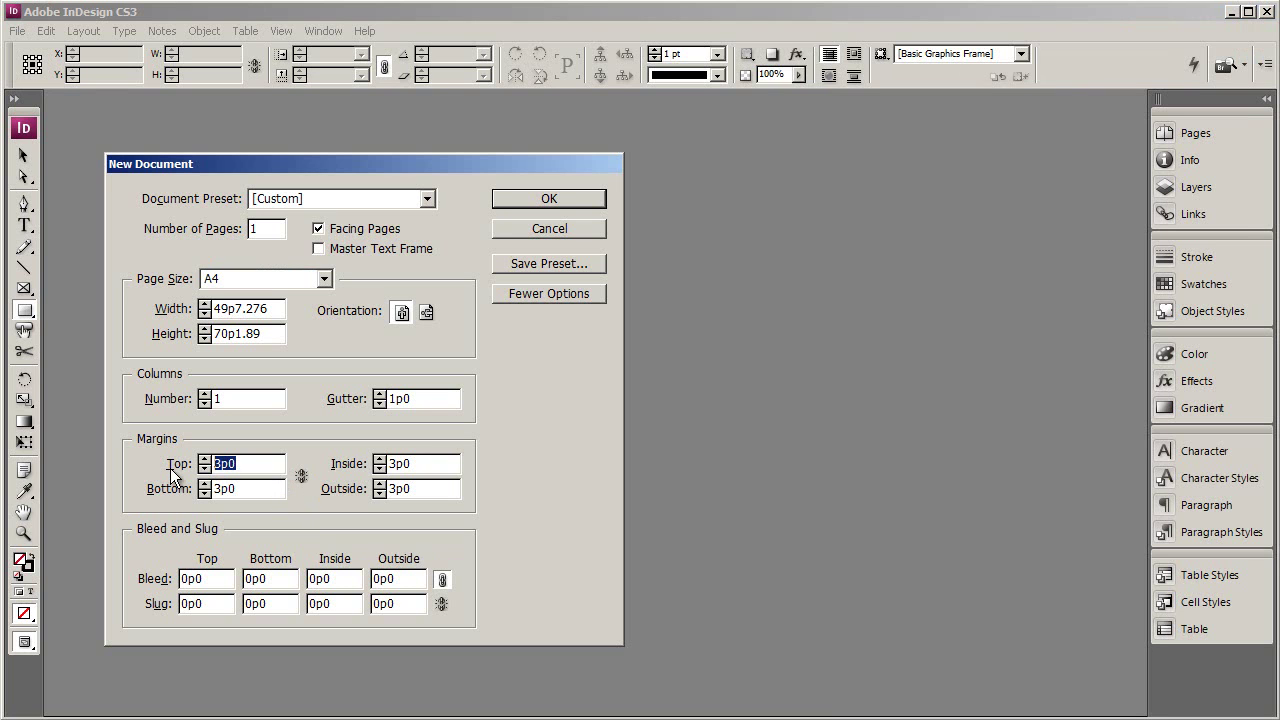
text(15mm)
key(Tab)
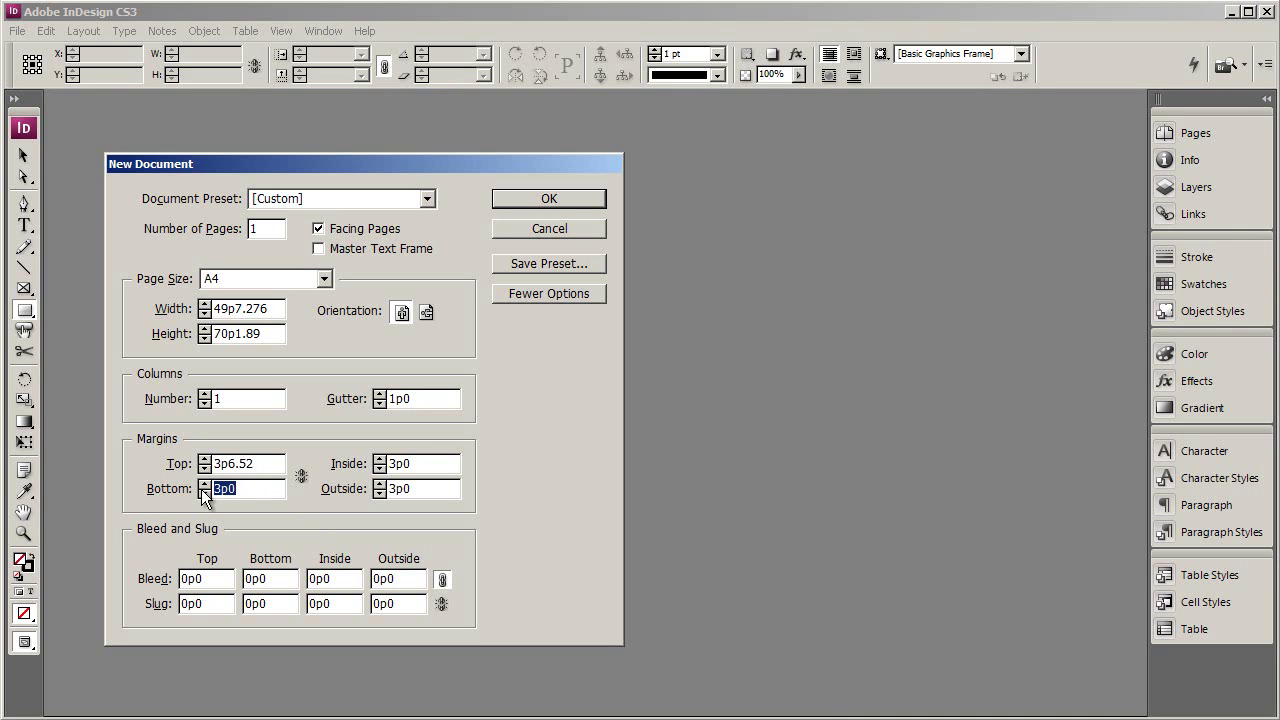
text(15mm)
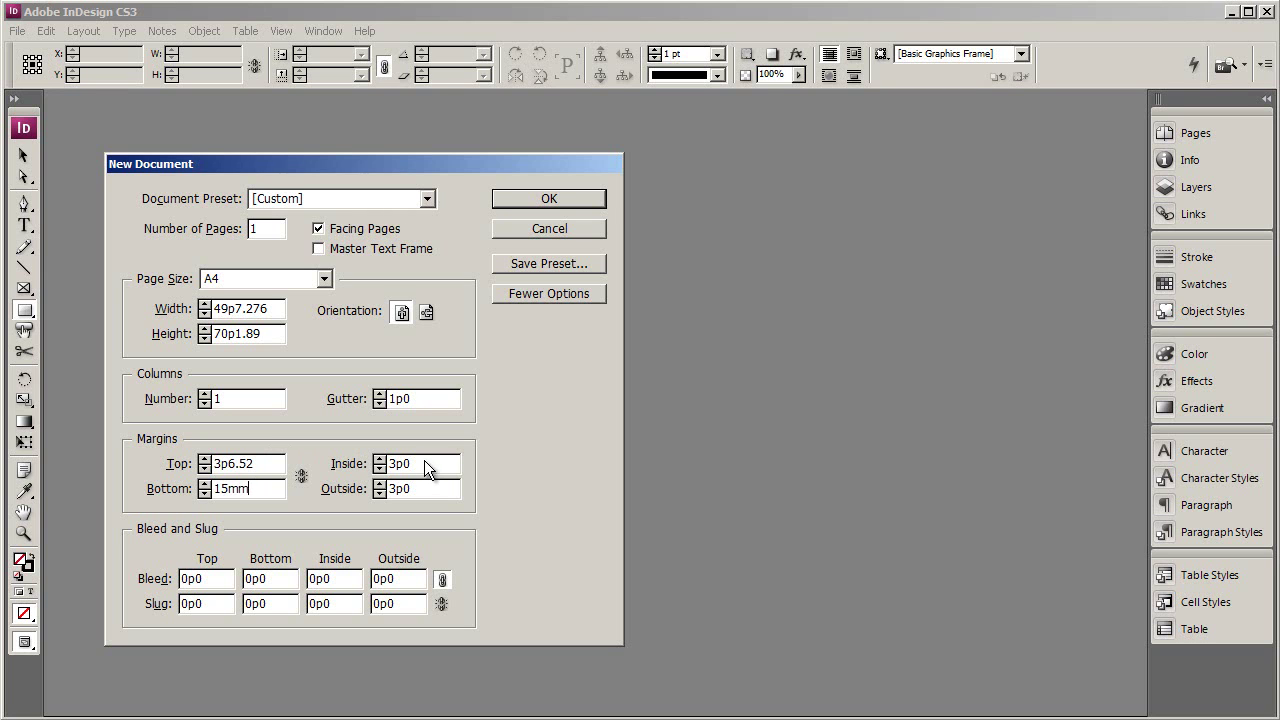
click(425, 468)
drag(425, 468, 385, 470)
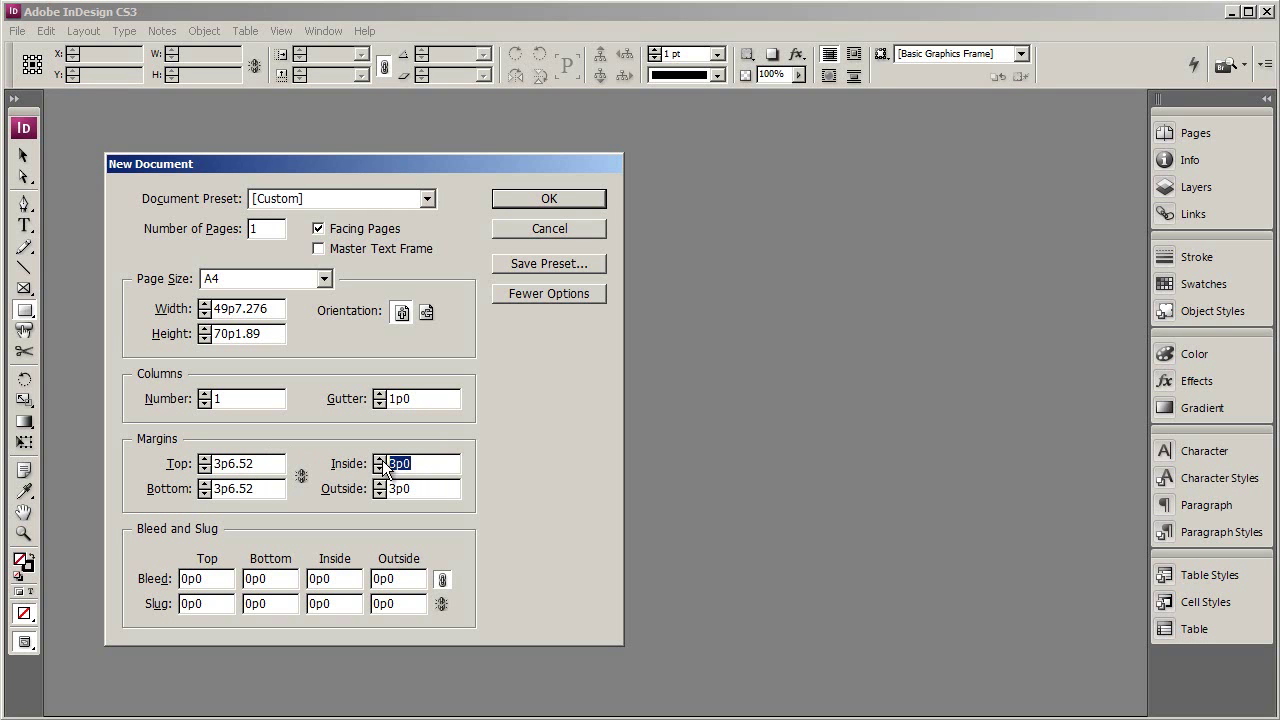
text(12mm)
key(Tab)
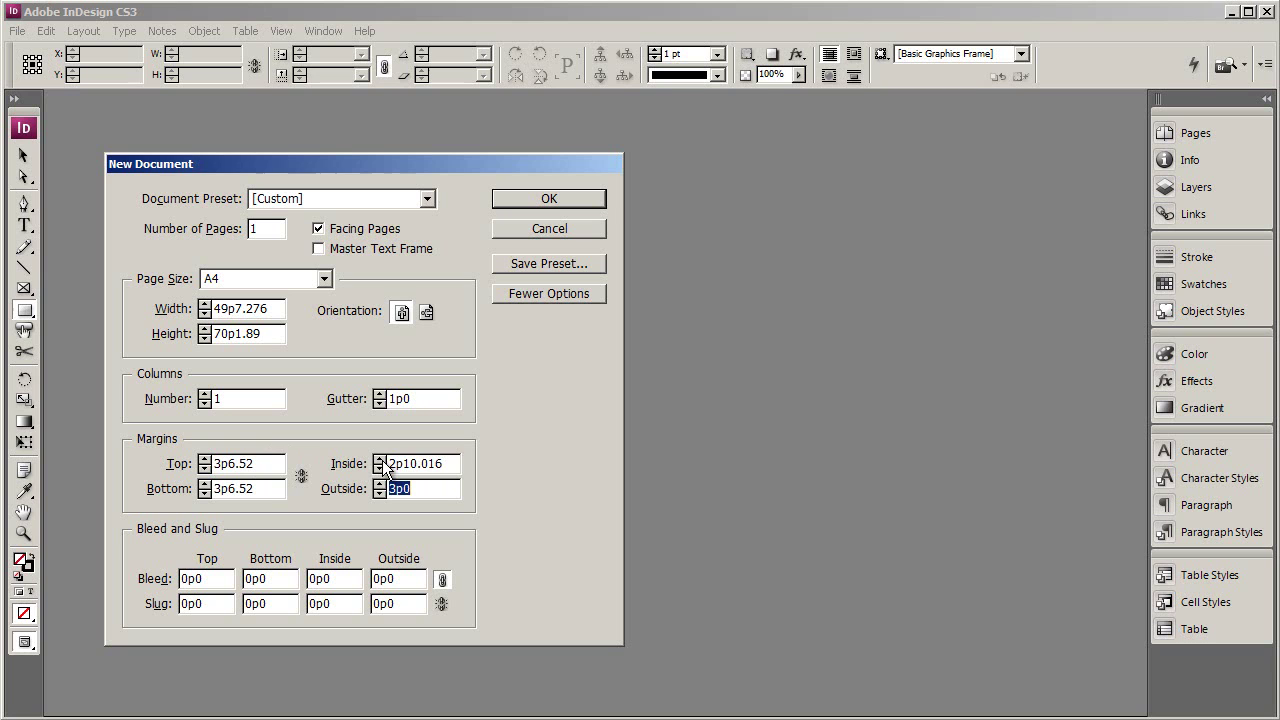
text(13mm)
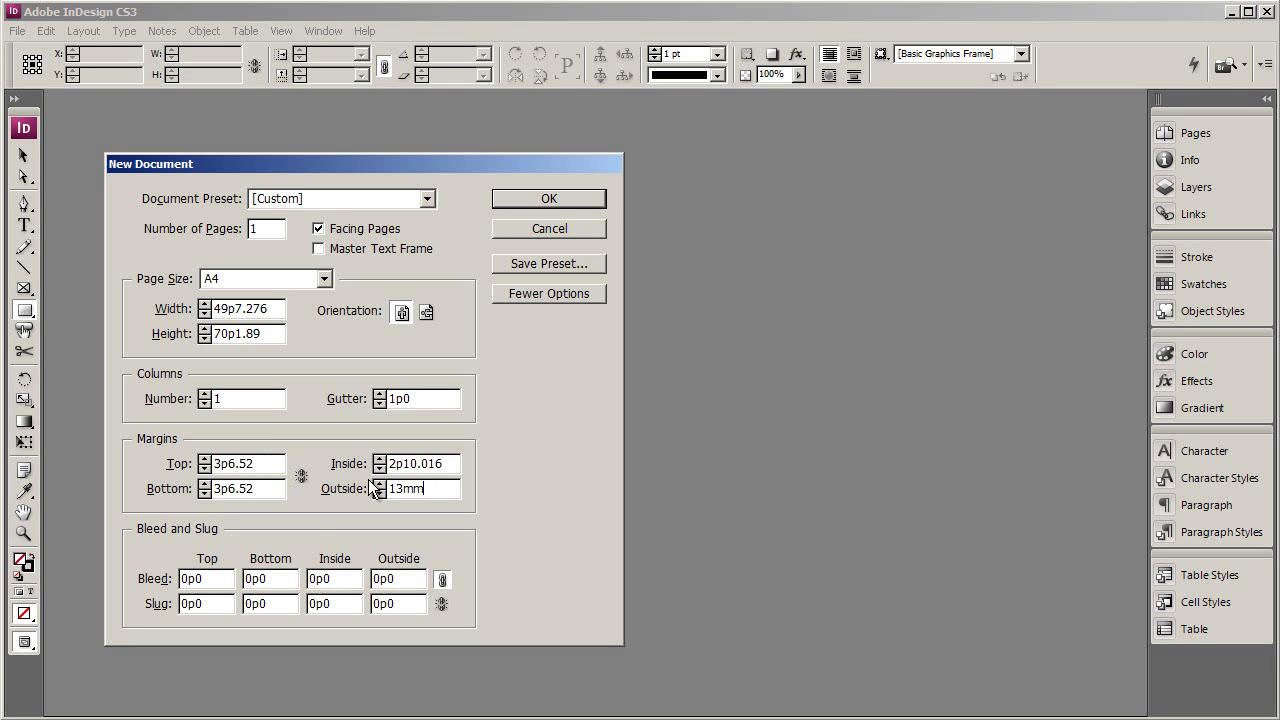
click(227, 580)
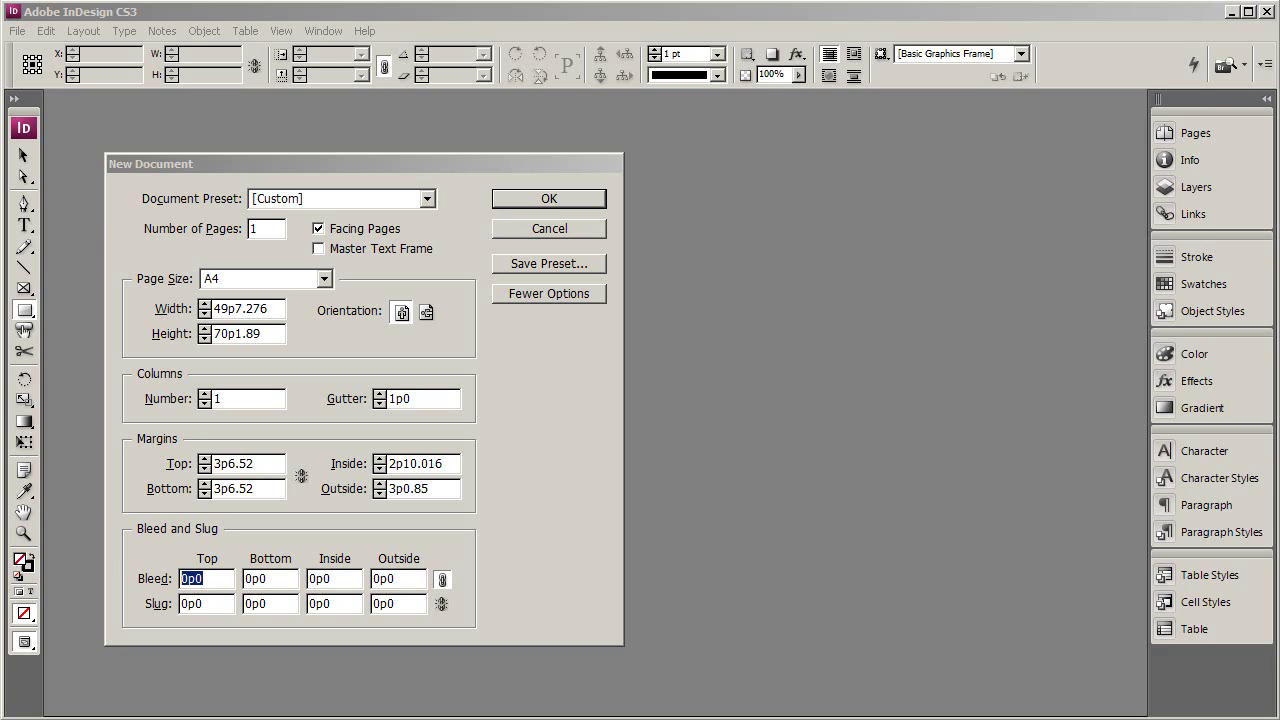
After checking the reference, enter a 3mm top bleed so all four sides read 0p8.504
key(alt+Tab)
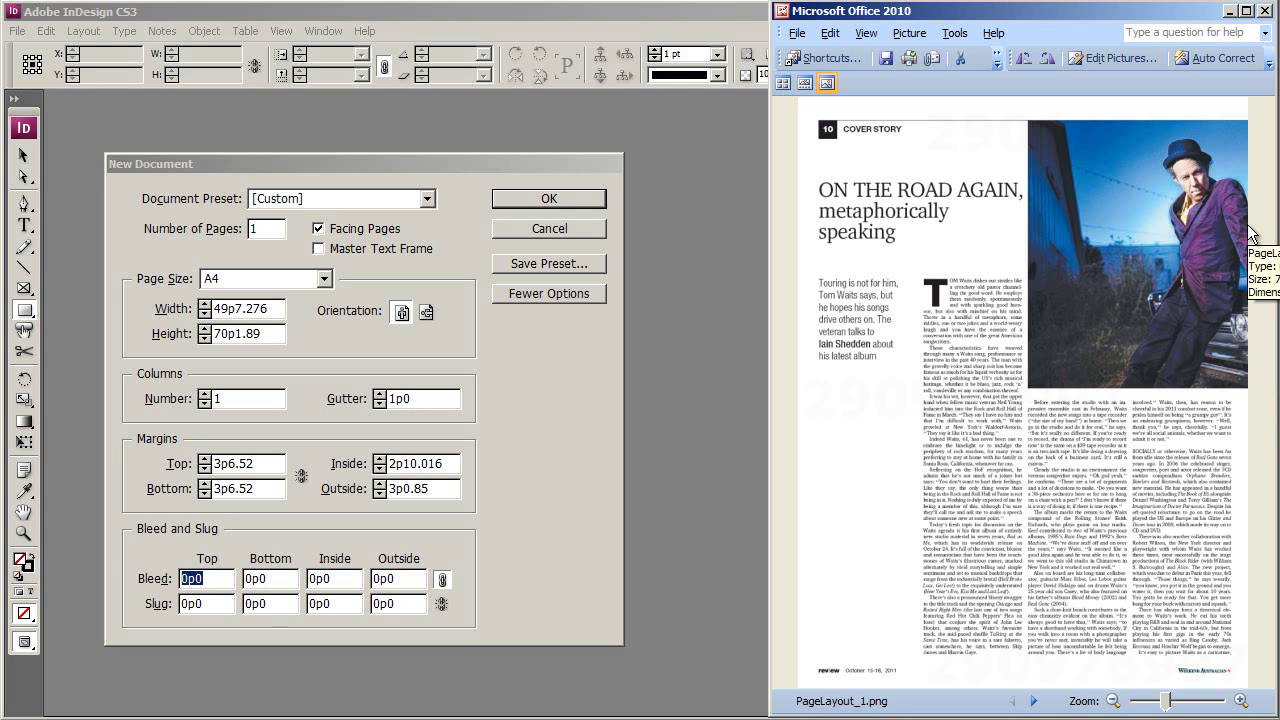
click(228, 578)
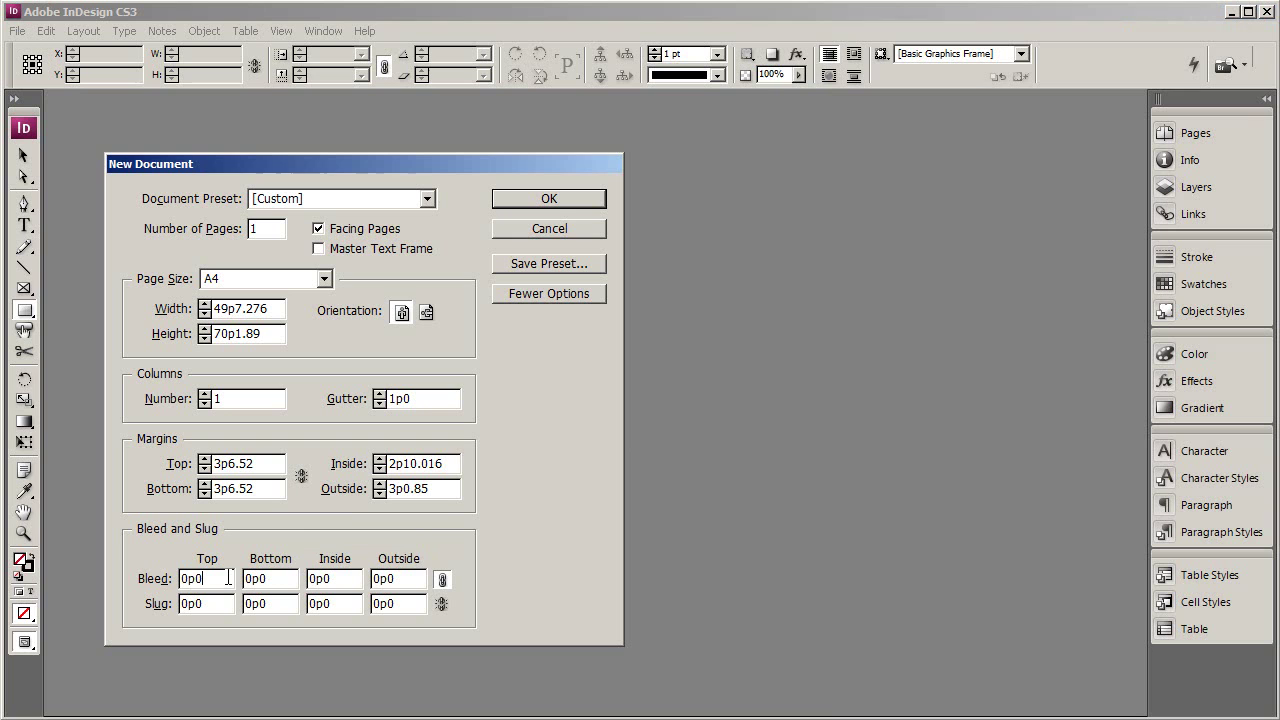
drag(228, 580, 162, 586)
text(3mm)
key(BackSpace)
key(BackSpace)
text(mm)
key(Tab)
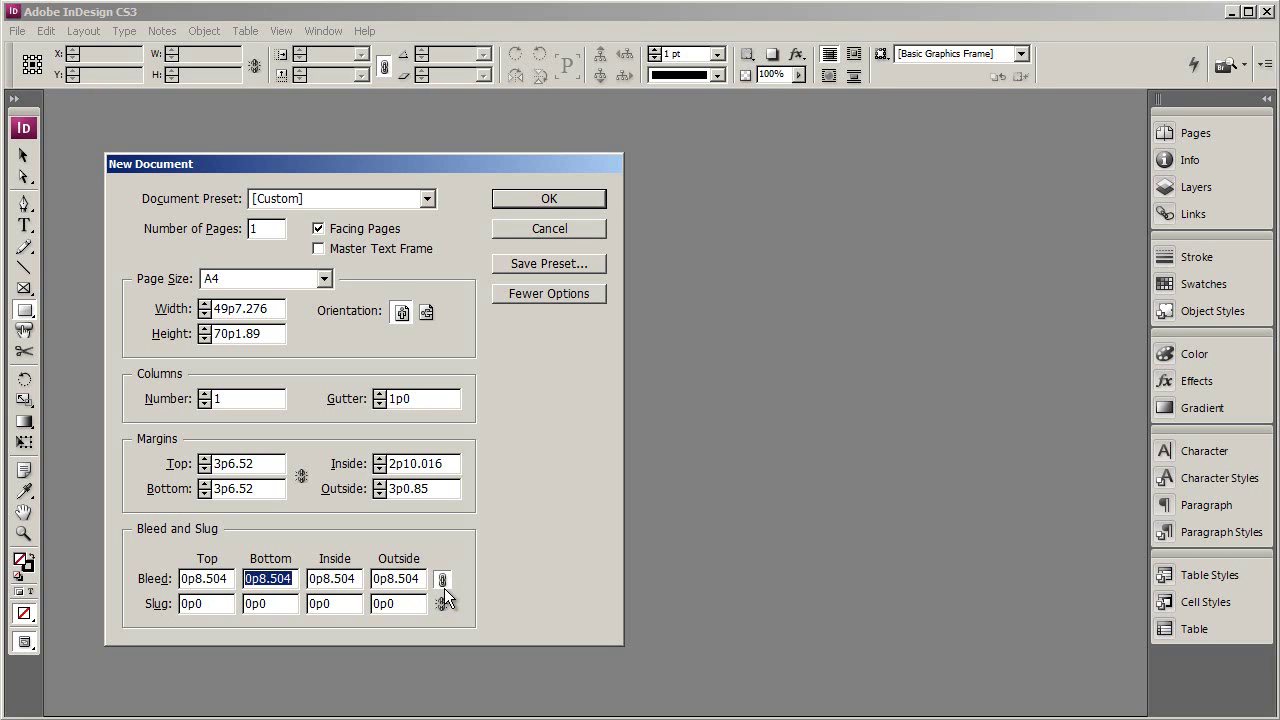
Confirm the New Document settings to create Untitled-1, a blank A4 page with margins and bleed
click(558, 205)
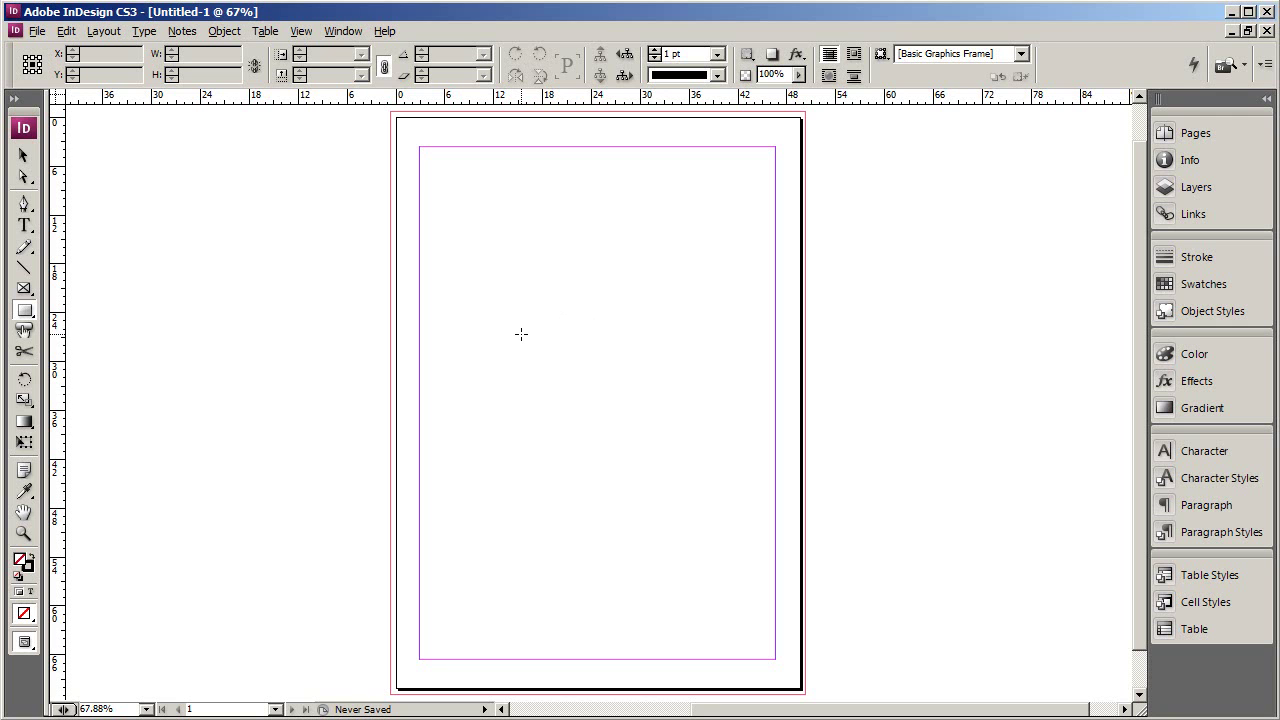
key(ctrl+=)
key(ctrl+=)
key(ctrl+=)
key(ctrl+=)
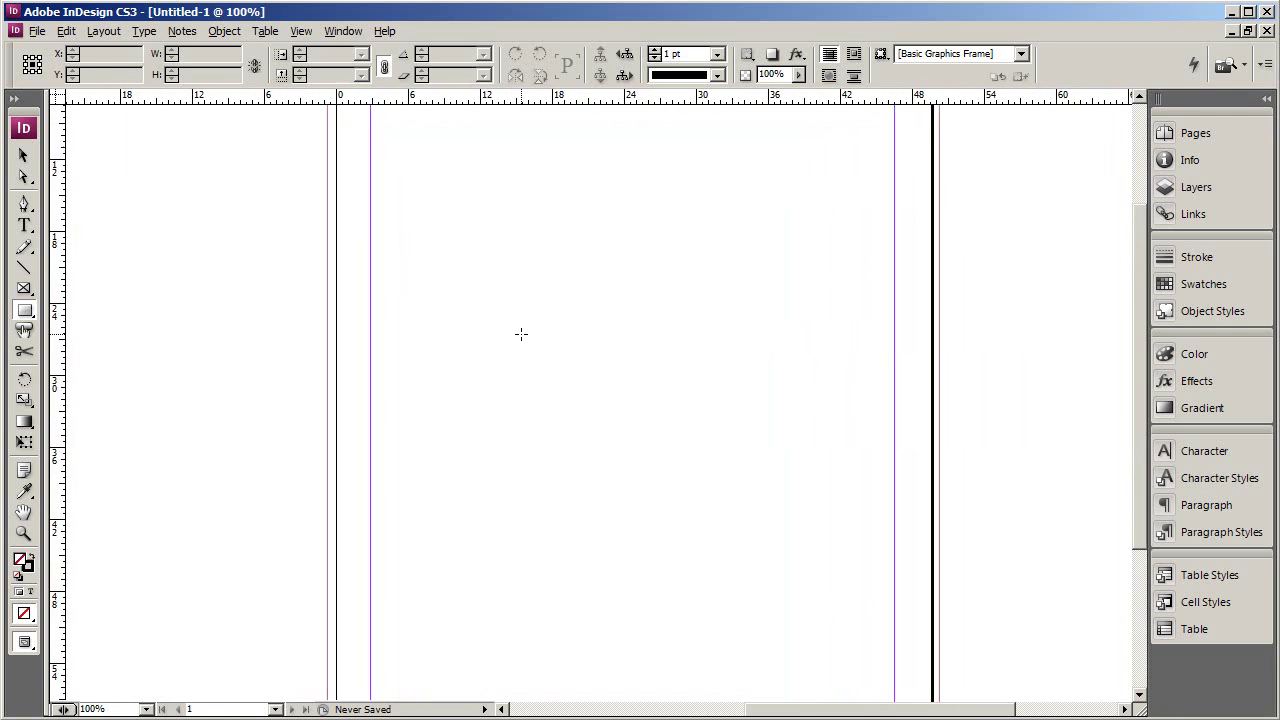
key(ctrl+minus)
key(ctrl+minus)
key(ctrl+minus)
key(ctrl+minus)
key(ctrl+minus)
key(ctrl+minus)
key(ctrl+minus)
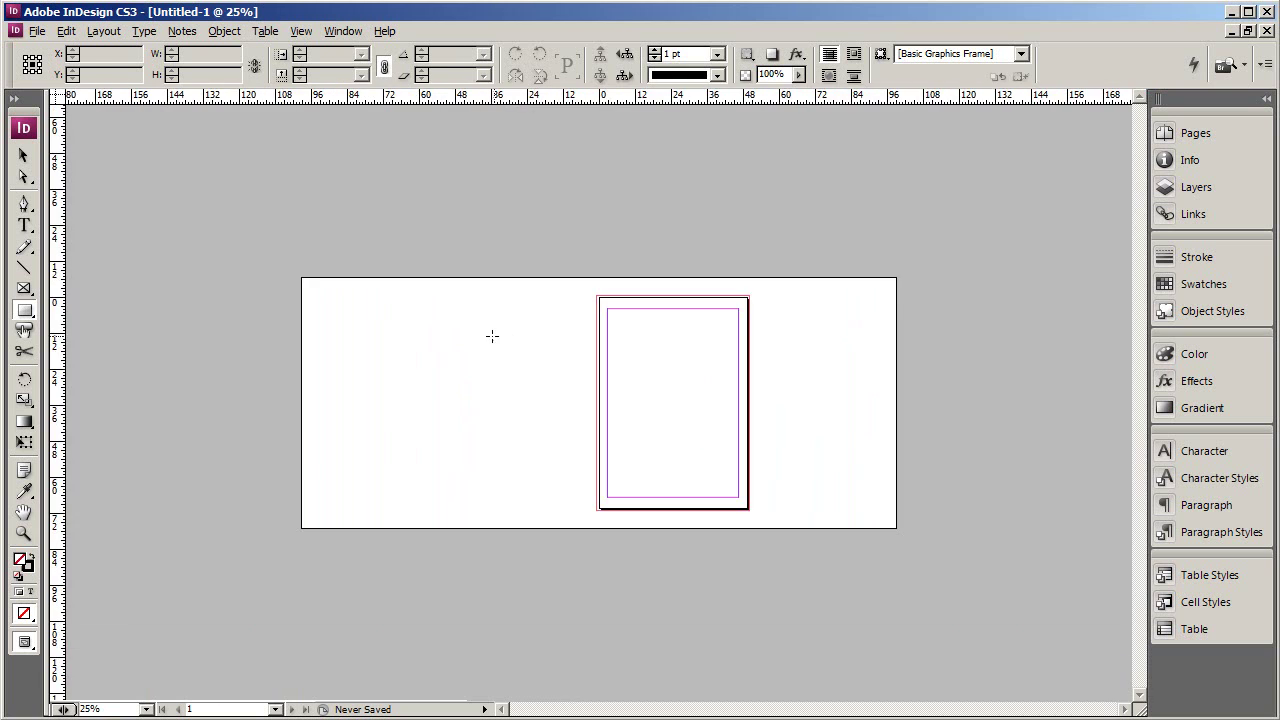
key(ctrl+=)
key(ctrl+=)
key(ctrl+=)
key(ctrl+=)
key(ctrl+=)
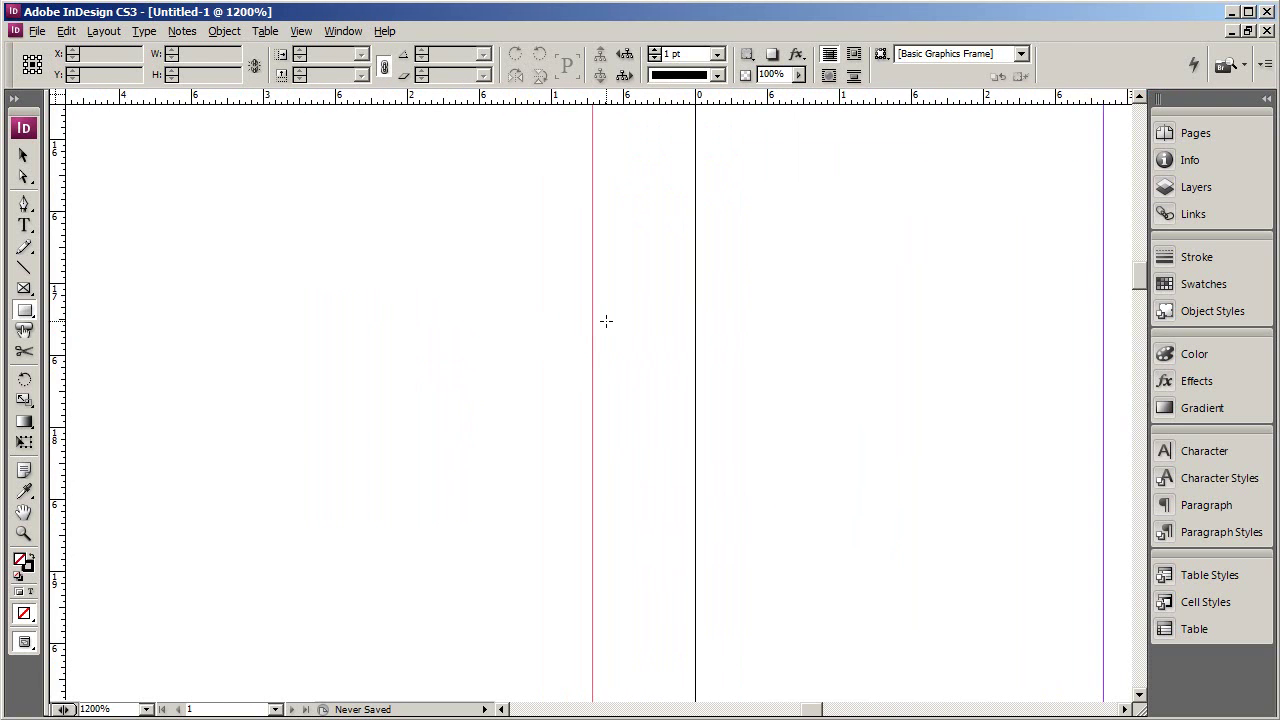
key(ctrl+minus)
key(ctrl+minus)
key(ctrl+minus)
key(ctrl+minus)
key(ctrl+minus)
key(ctrl+minus)
key(ctrl+minus)
key(ctrl+=)
key(ctrl+=)
key(ctrl+=)
key(ctrl+=)
key(ctrl+=)
key(ctrl+=)
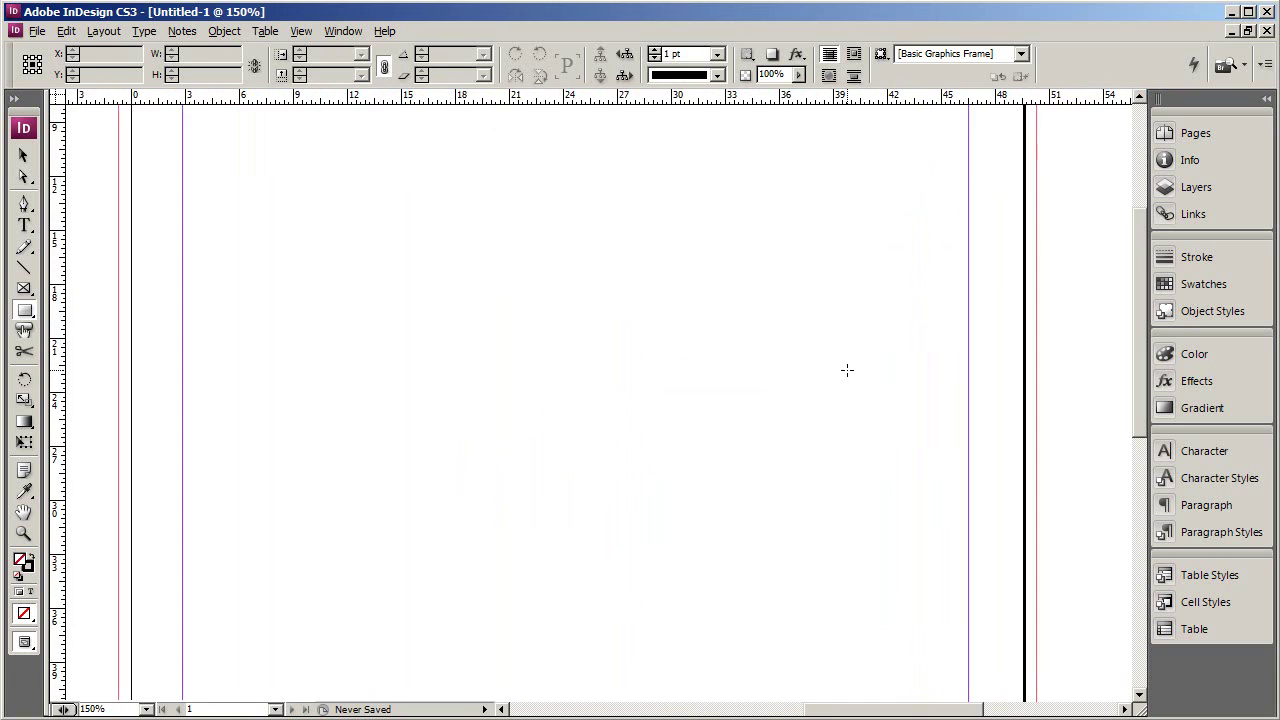
key(ctrl+=)
key(ctrl+=)
key(ctrl+minus)
key(ctrl+minus)
key(ctrl+minus)
key(ctrl+minus)
key(ctrl+minus)
key(ctrl+=)
key(ctrl+=)
key(ctrl+=)
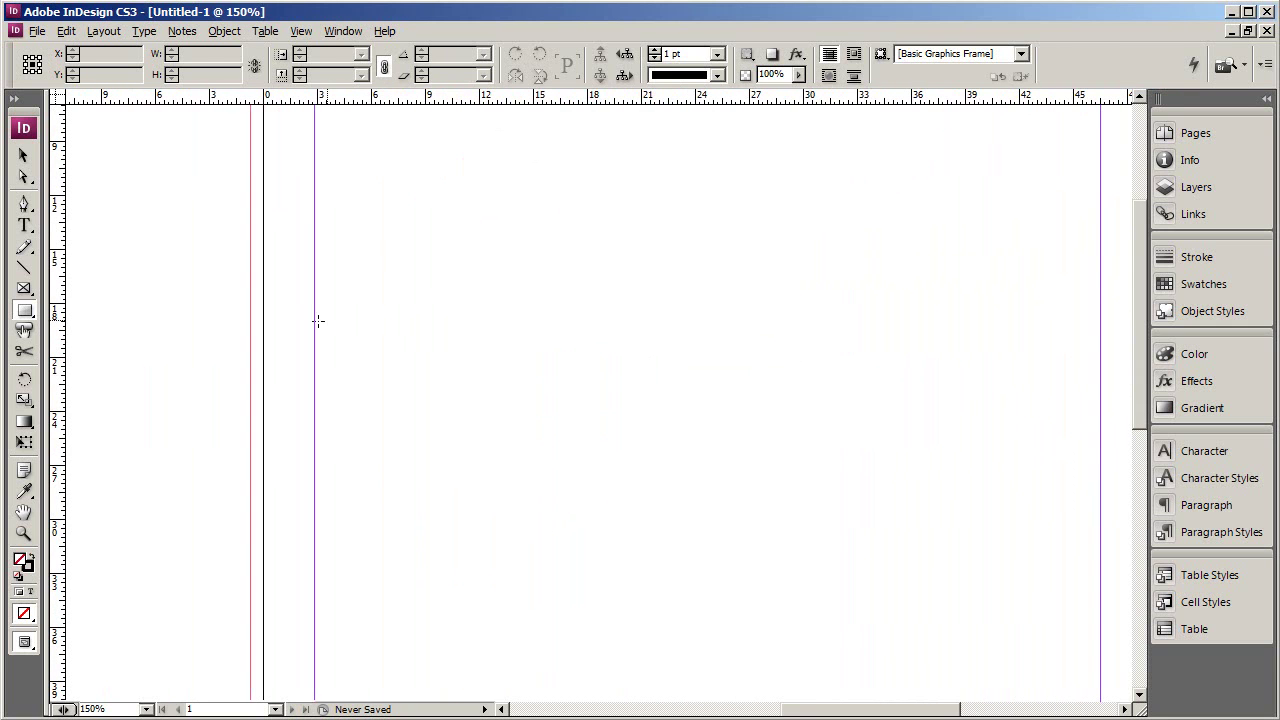
drag(300, 277, 817, 169)
drag(282, 572, 294, 449)
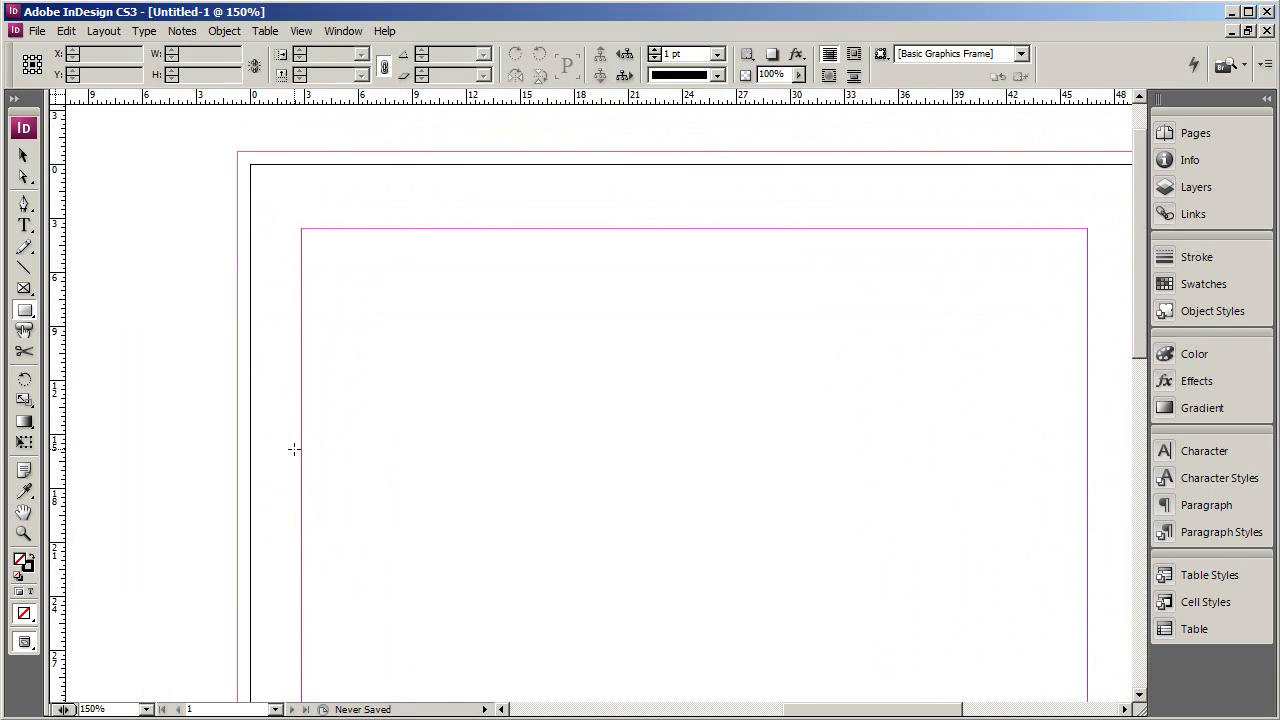
key(ctrl+0)
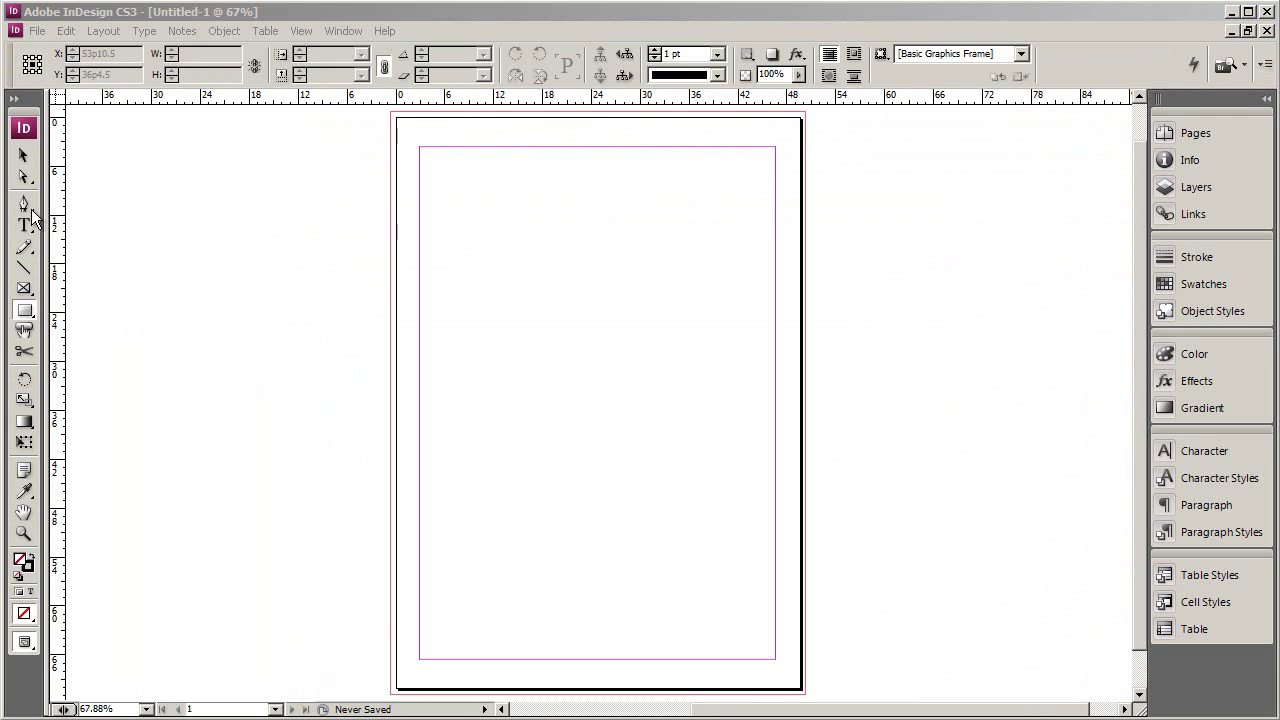
click(25, 158)
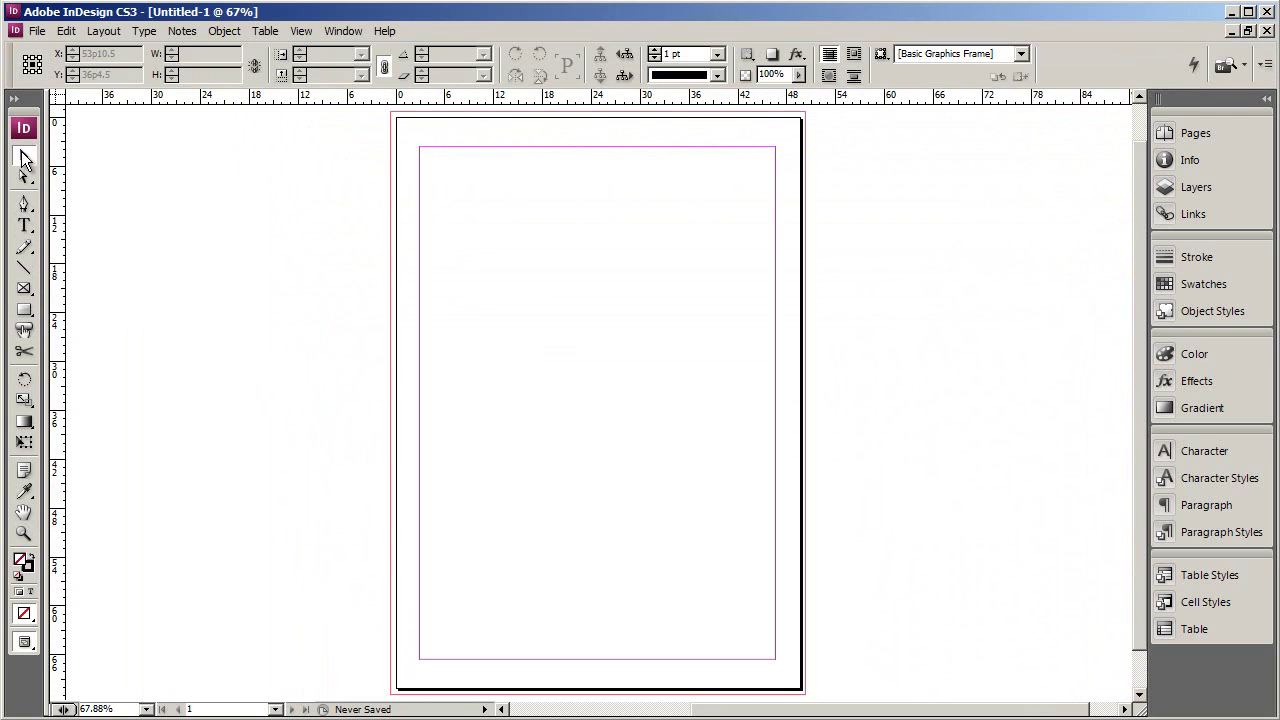
click(25, 226)
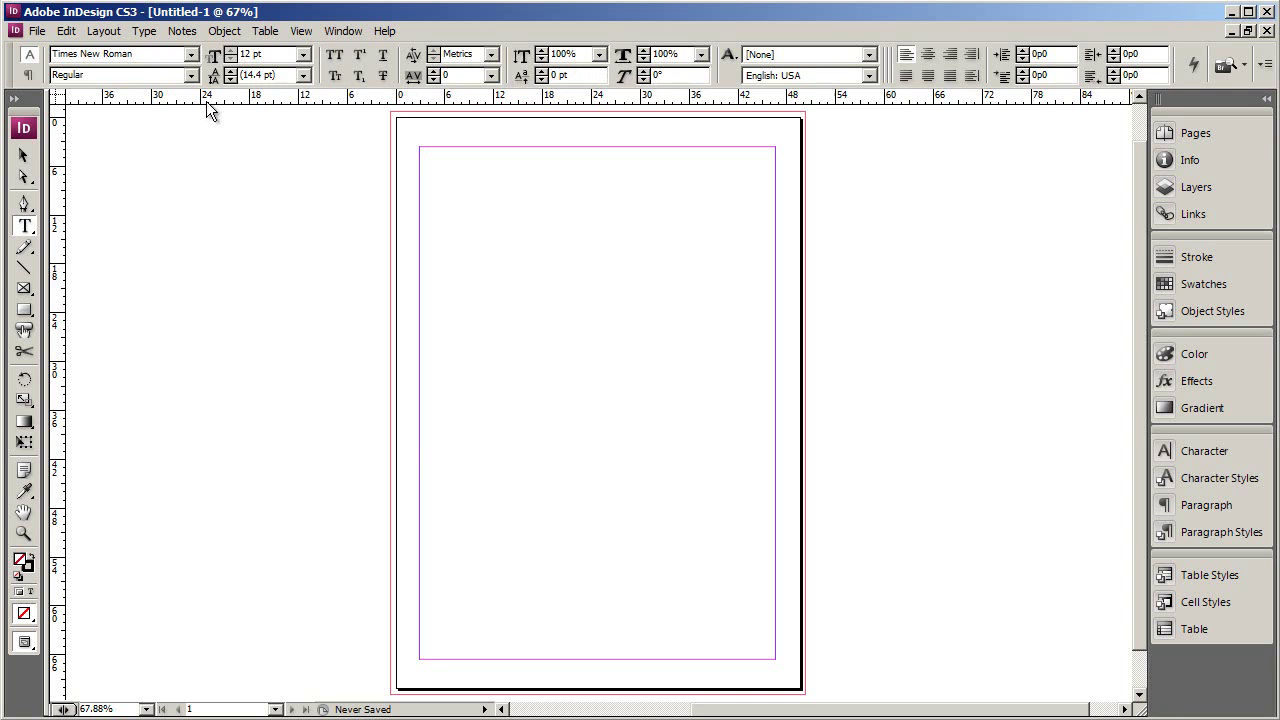
click(24, 156)
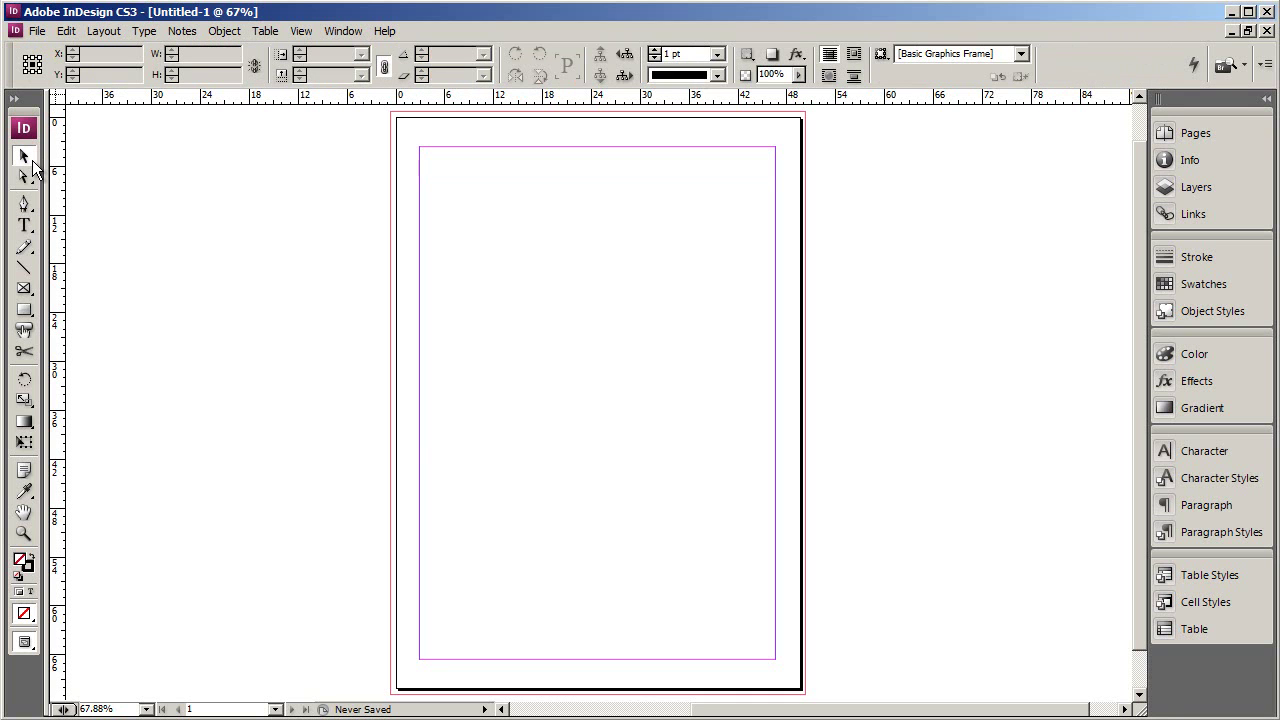
click(28, 228)
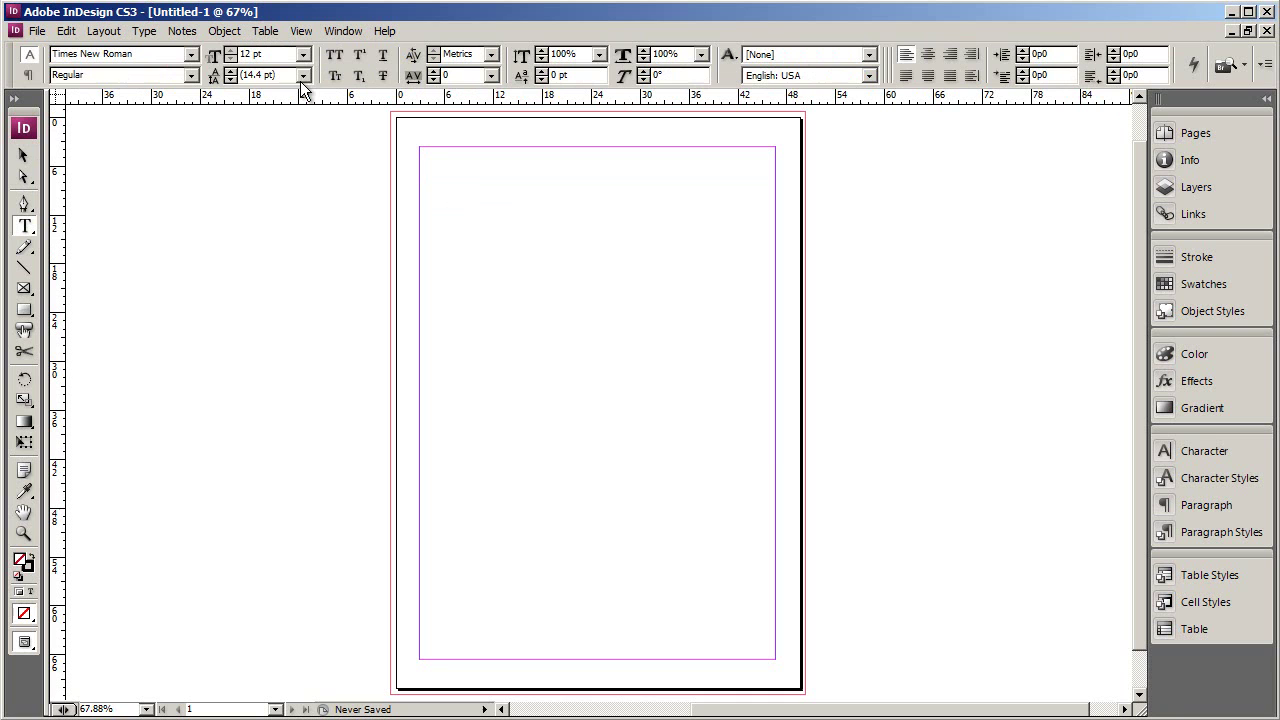
click(1186, 140)
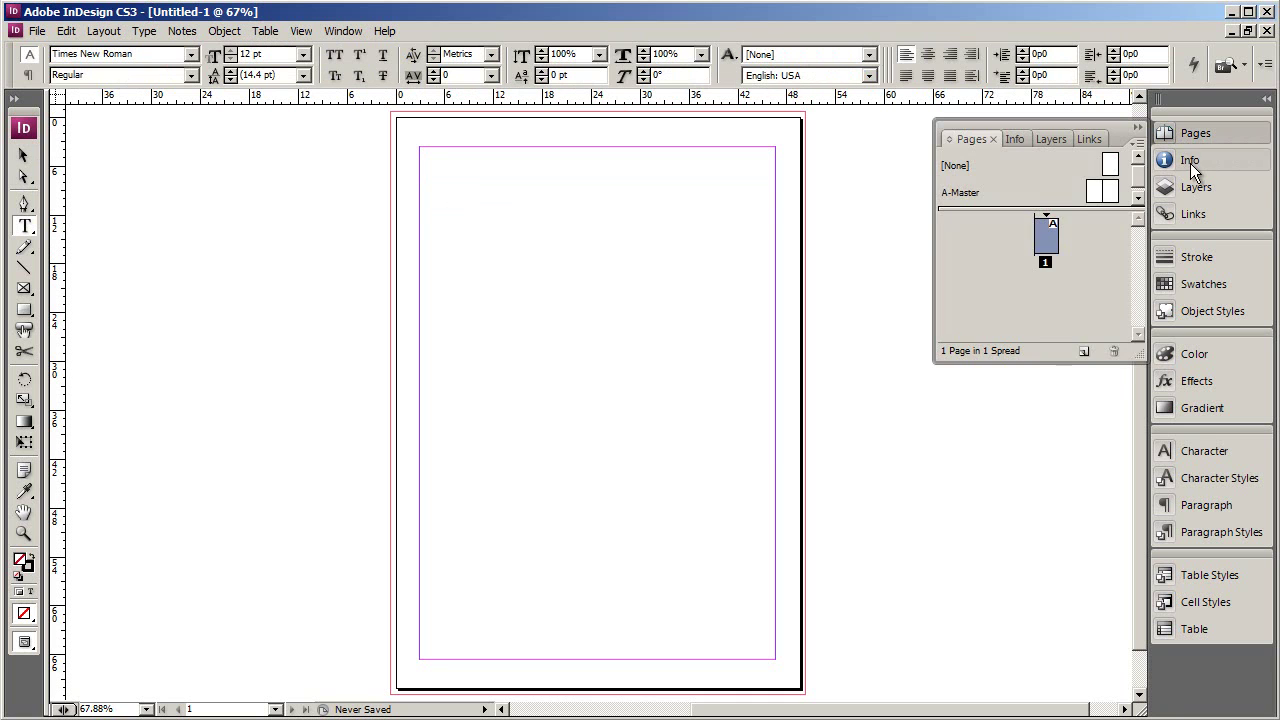
click(1190, 161)
click(1193, 187)
click(1187, 221)
click(1184, 258)
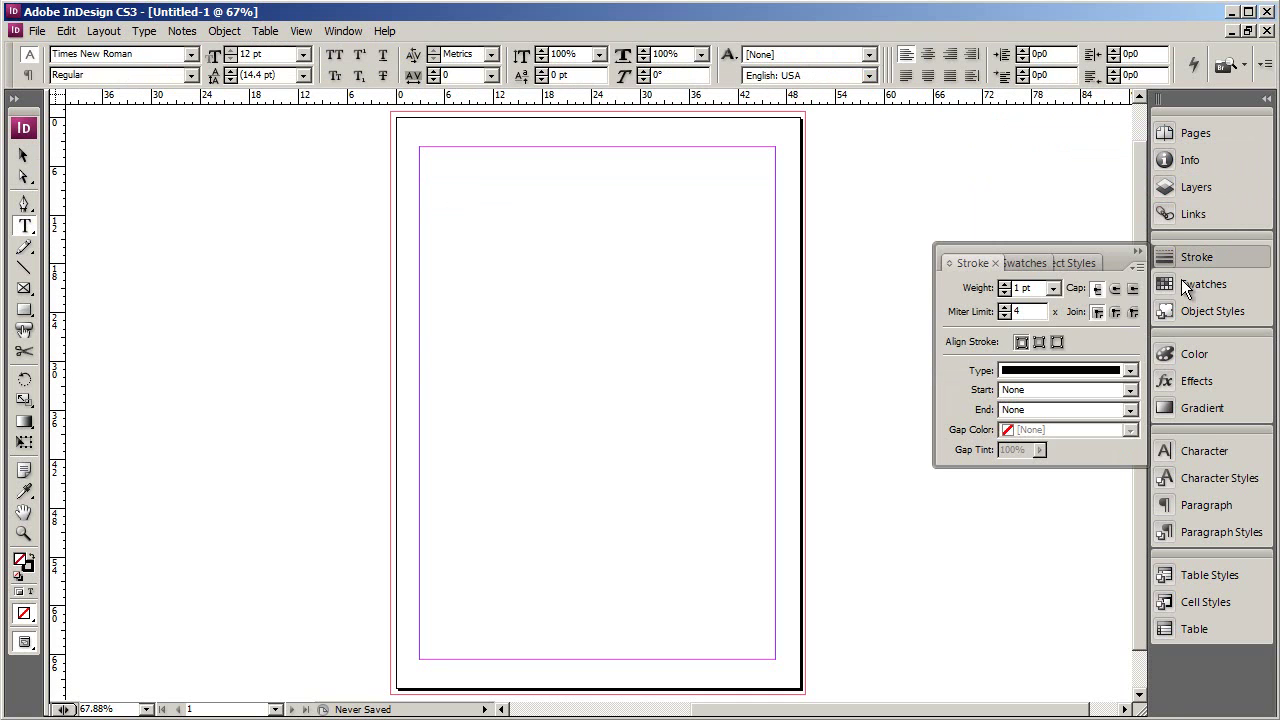
click(1171, 314)
click(1181, 347)
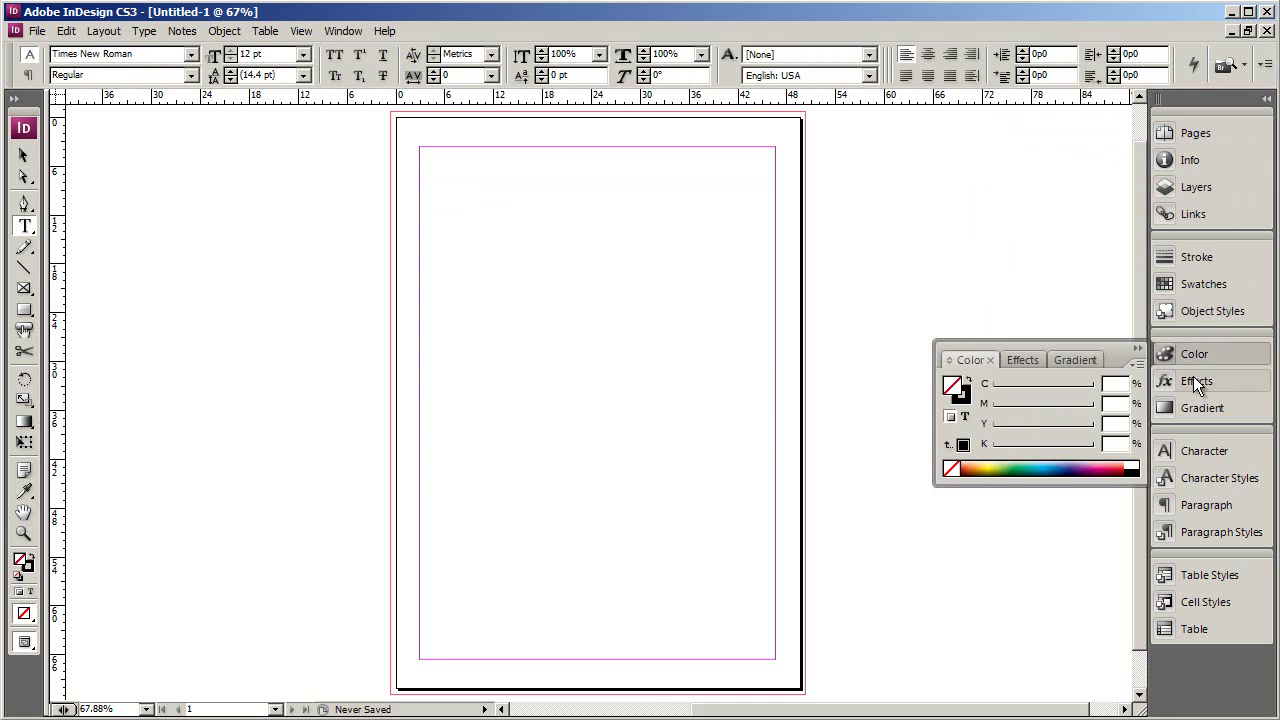
click(1193, 378)
click(1194, 408)
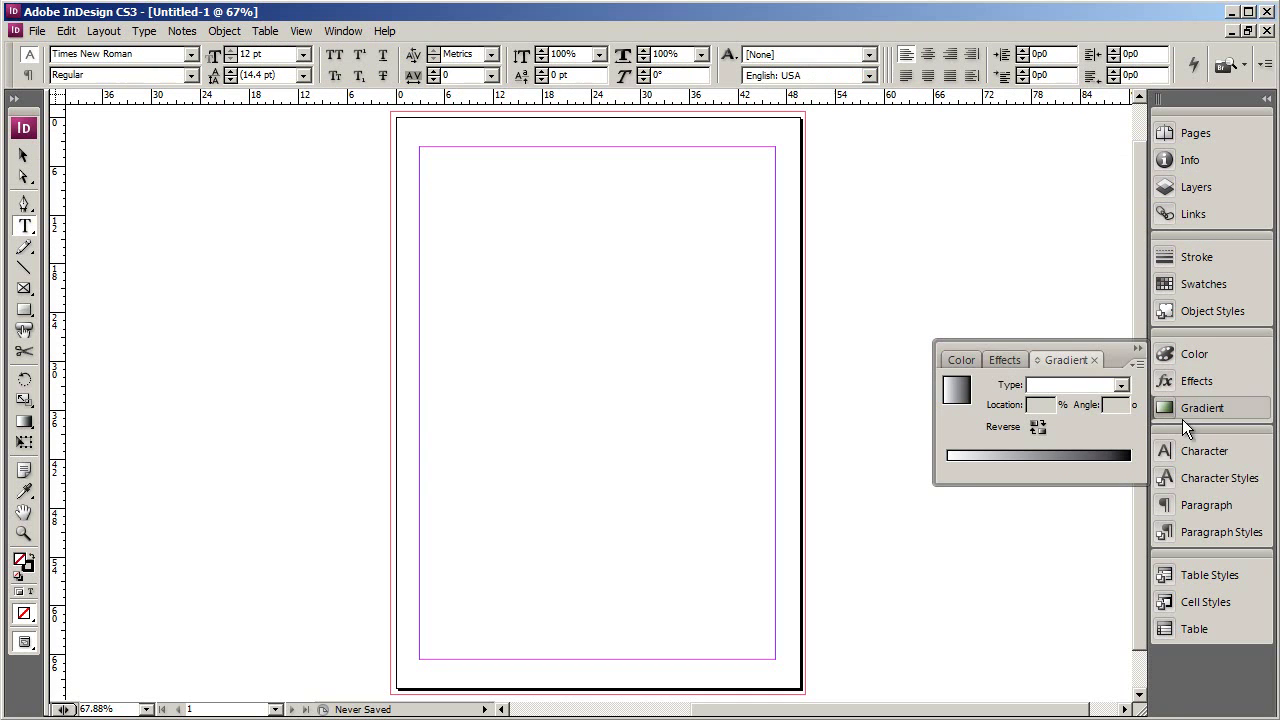
click(1200, 451)
click(1221, 478)
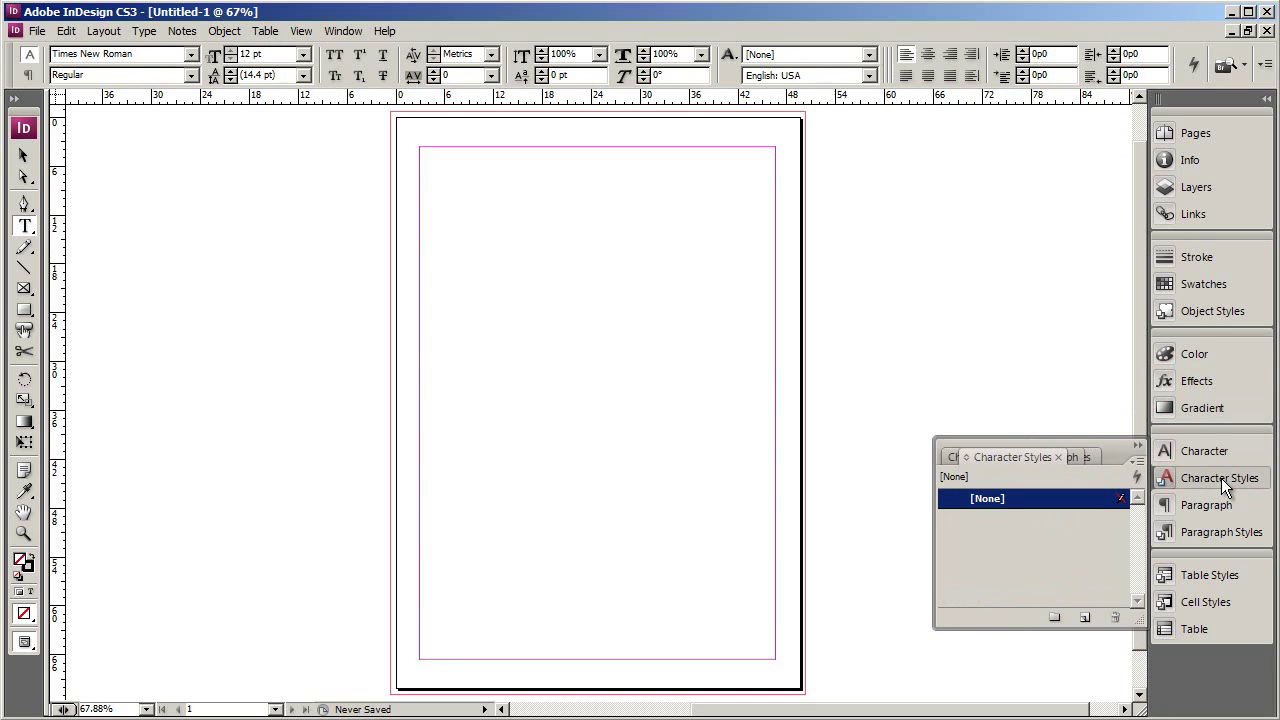
click(1221, 478)
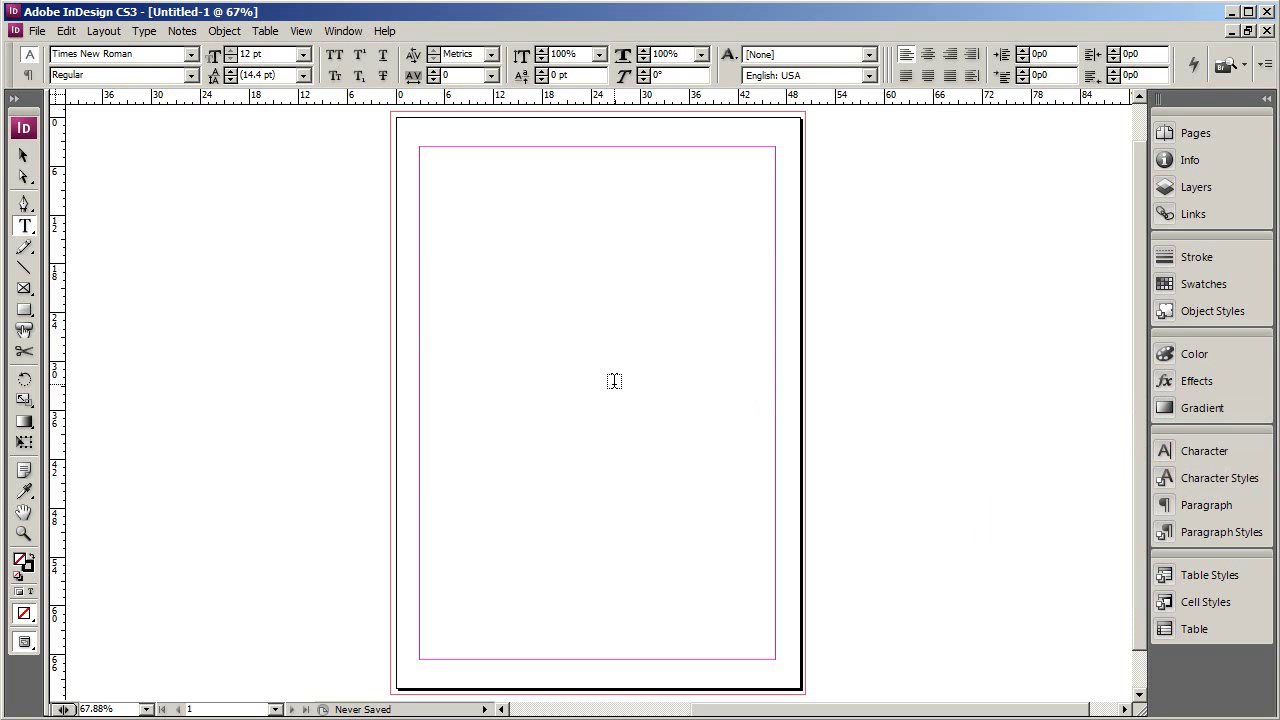
Switch both horizontal and vertical rulers to millimetres and bring up the PageLayout_1.png reference
click(24, 156)
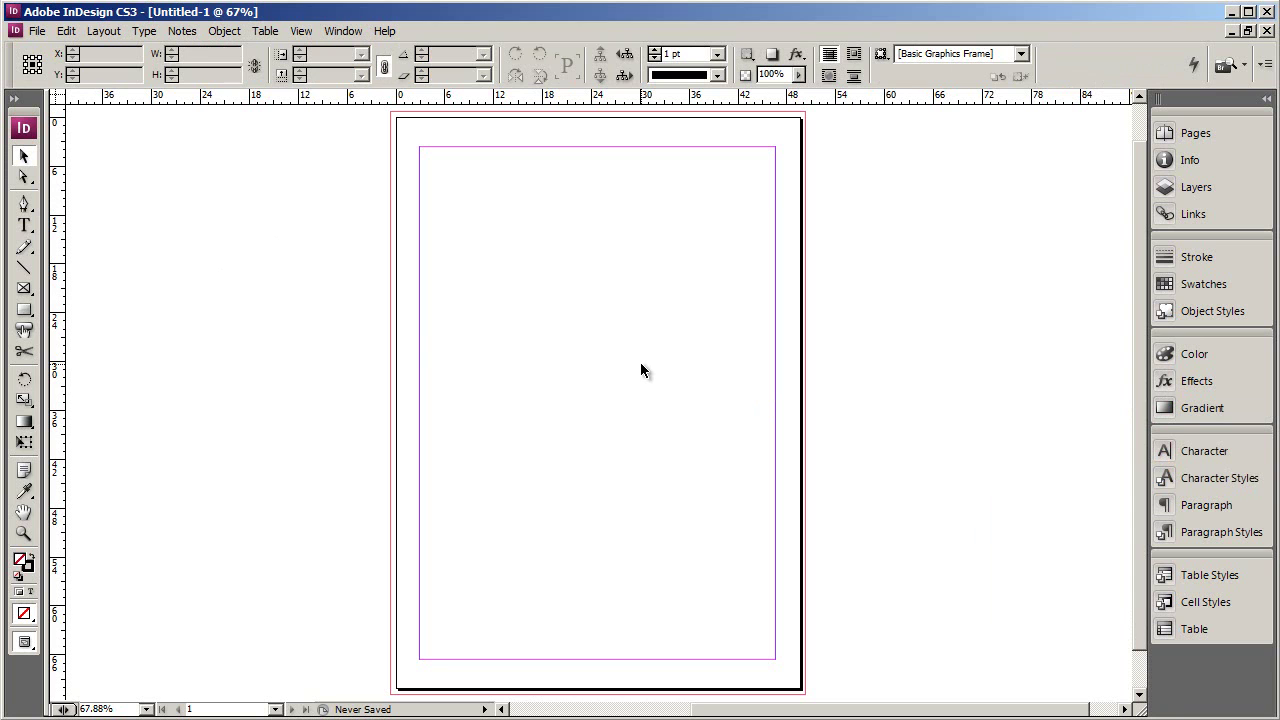
right_click(639, 103)
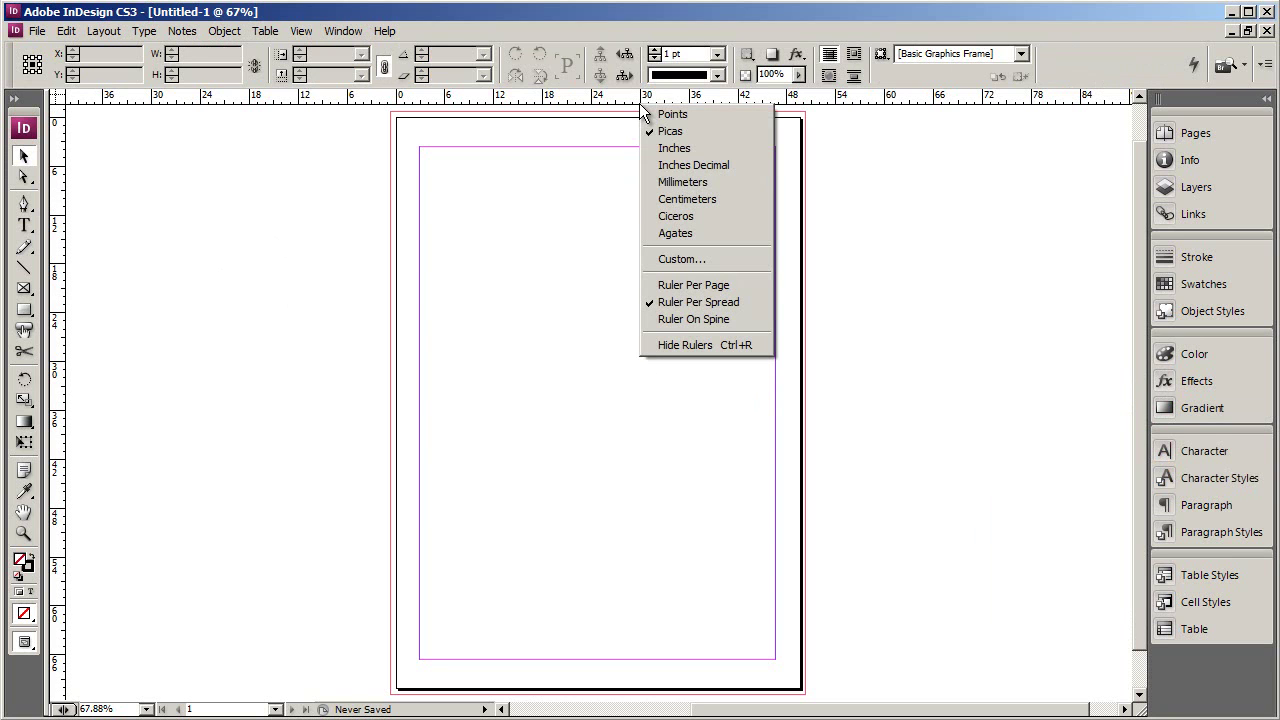
click(670, 184)
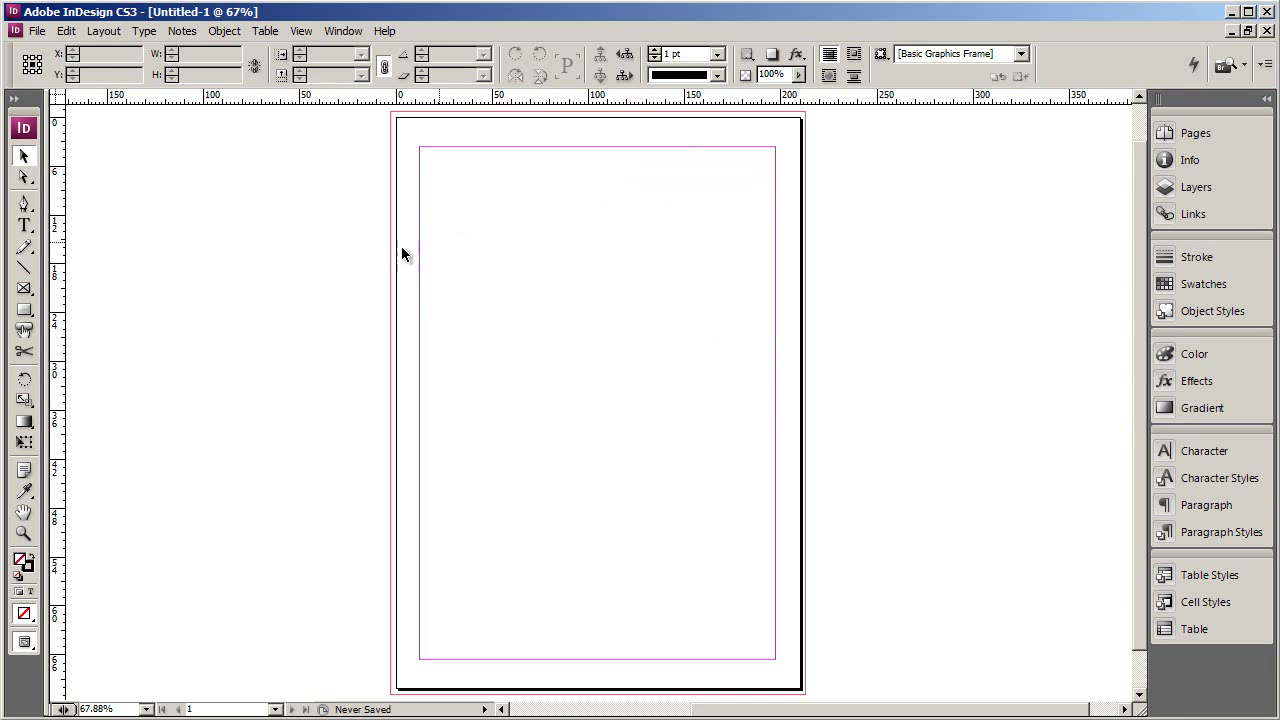
right_click(62, 322)
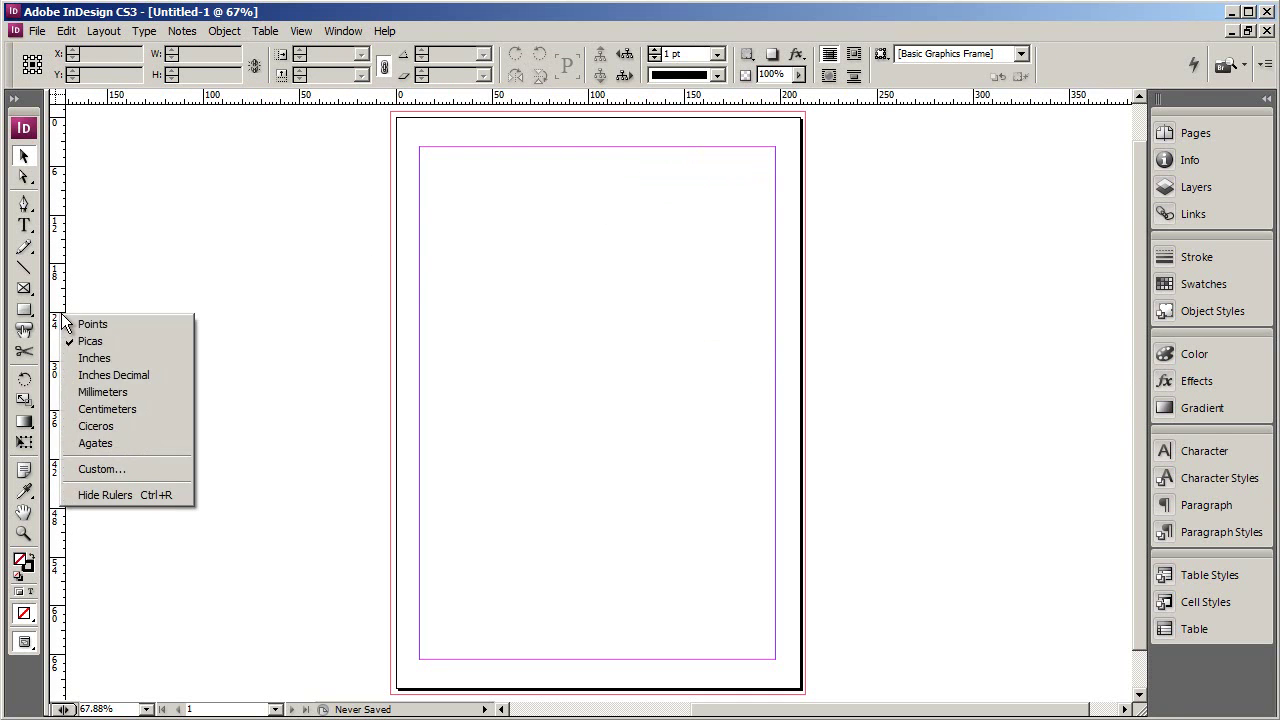
click(88, 395)
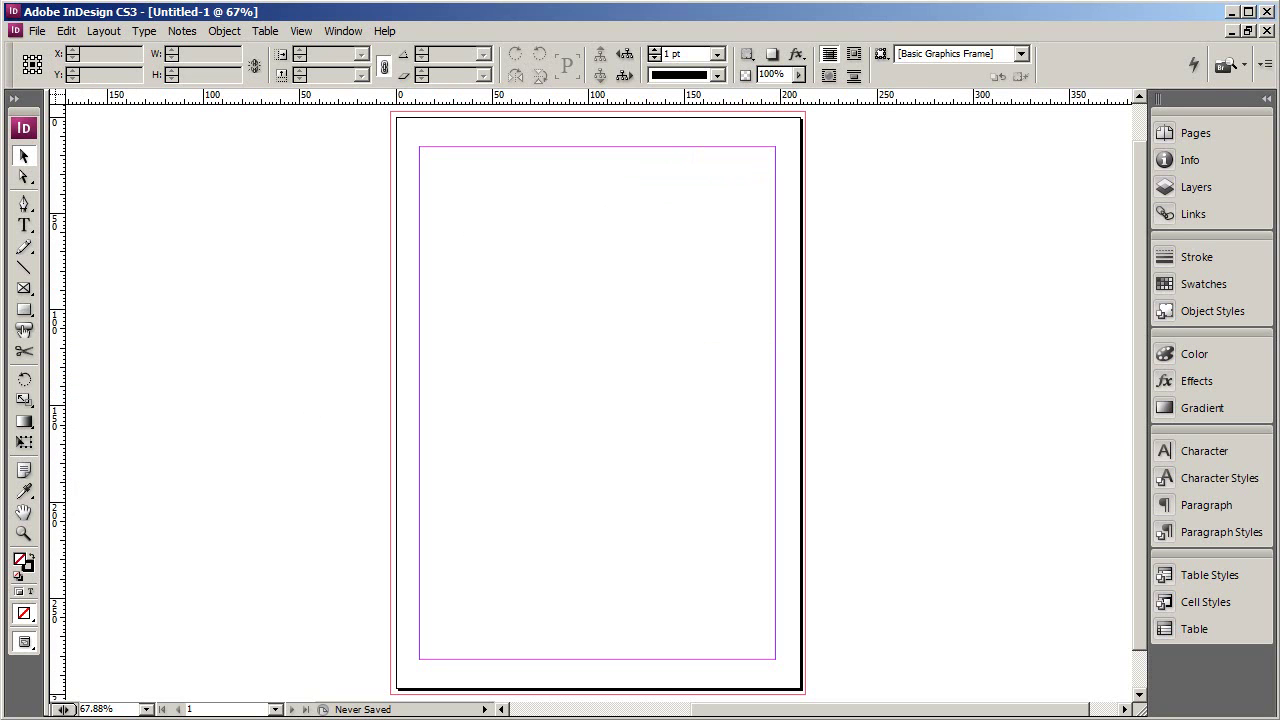
key(alt+Tab)
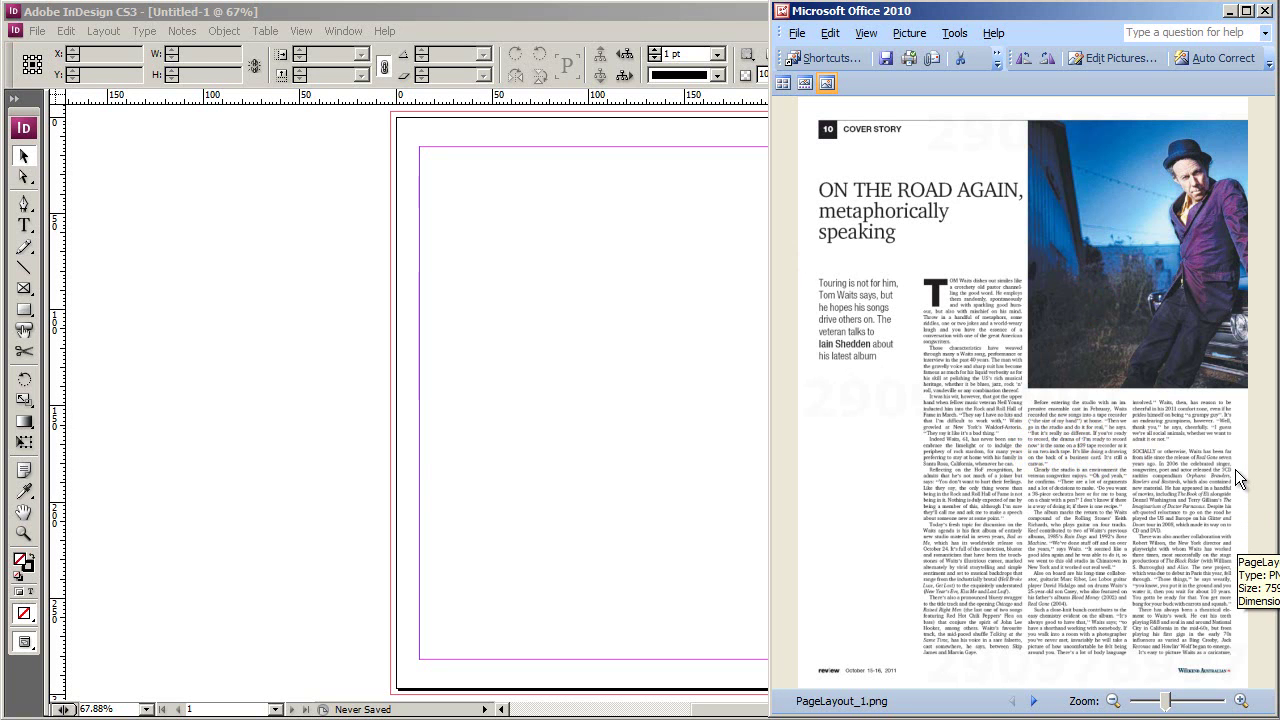
Minimise the PageLayout_1.png reference window to return to the InDesign page
click(1230, 12)
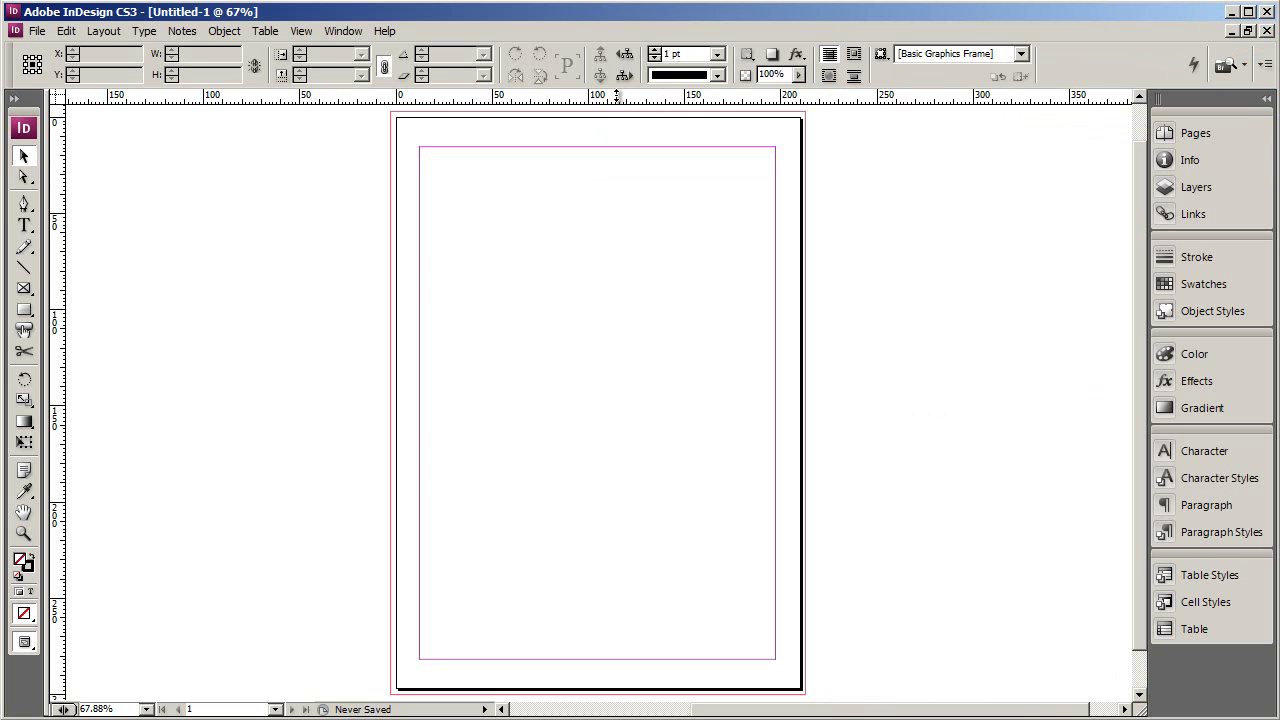
Drag out horizontal guides at 74.5 mm and 139 mm and a vertical guide near 102 mm
drag(617, 95, 582, 261)
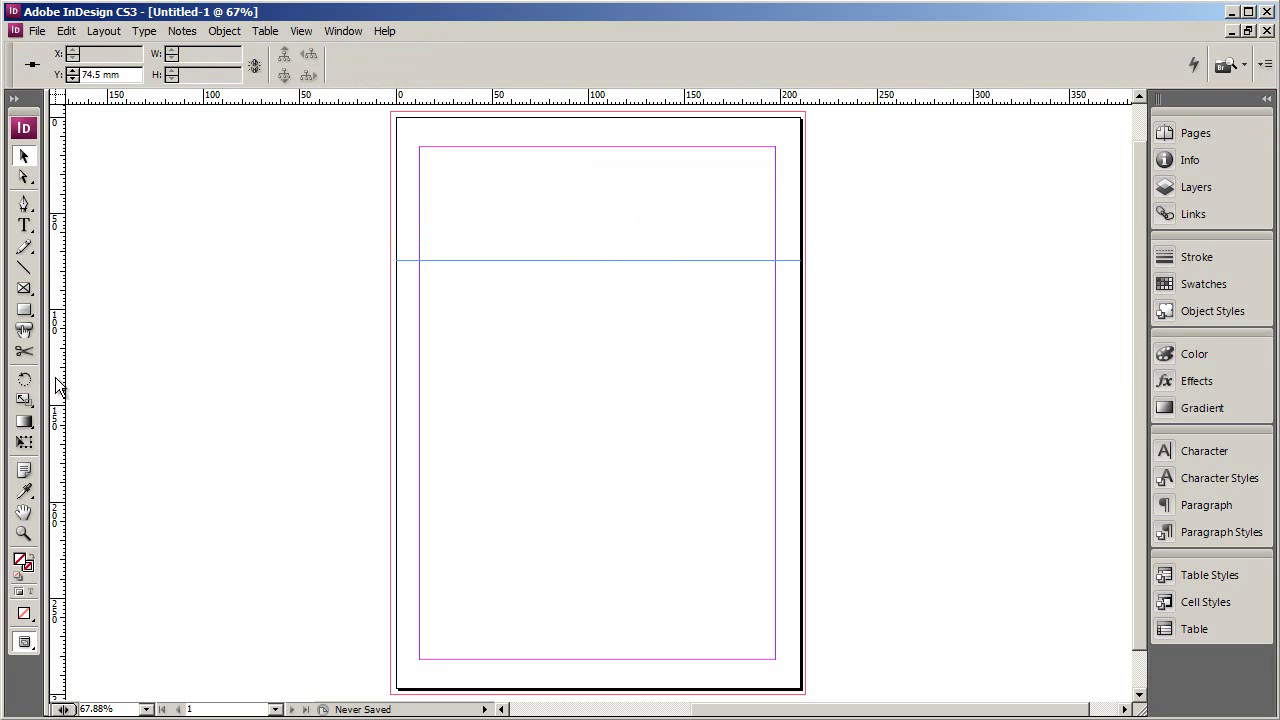
drag(57, 382, 593, 380)
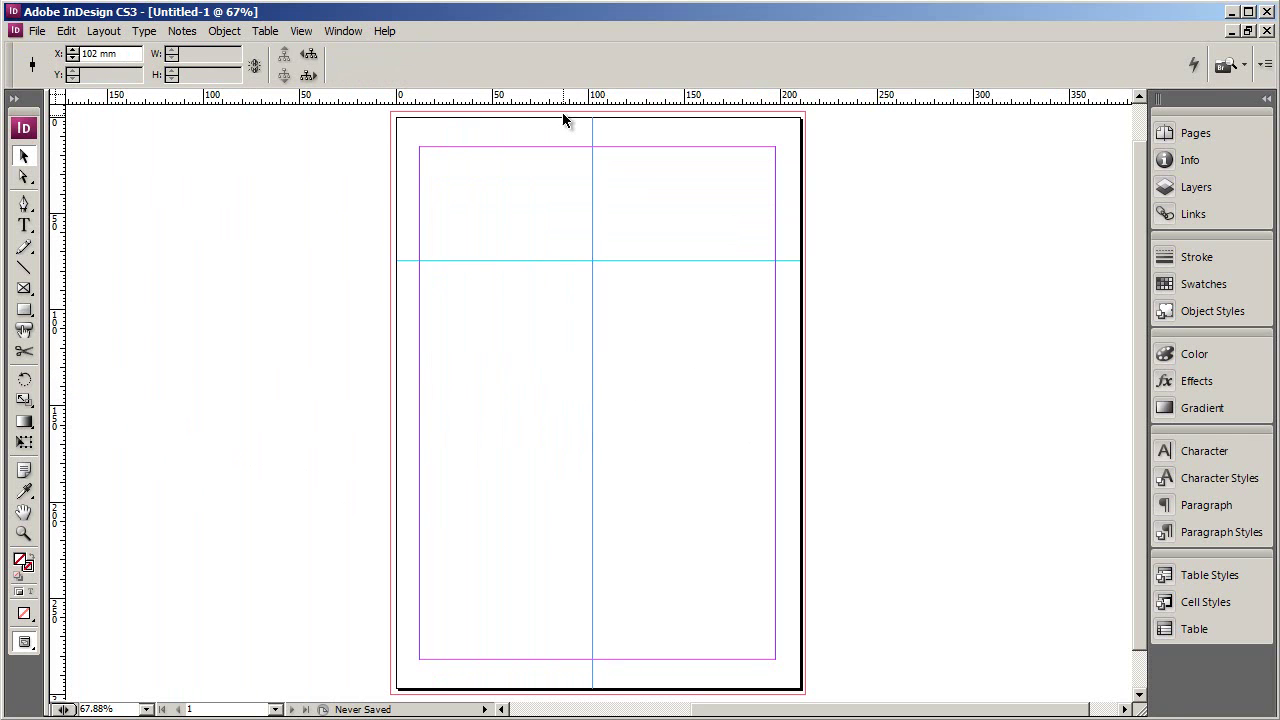
drag(566, 97, 563, 384)
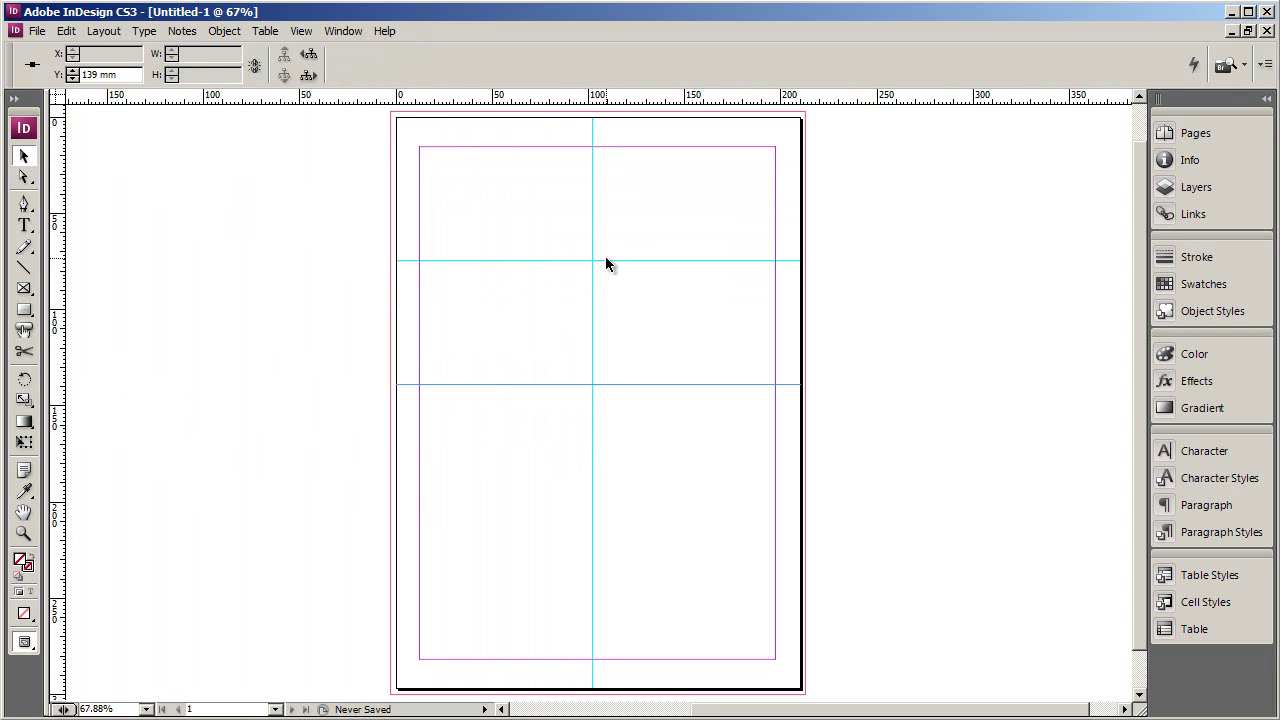
Add and reposition extra horizontal guides around 41.8, 71 and 135.75 mm, moving the 83 mm one lower
drag(606, 260, 606, 286)
scroll(406, 391, up, 4)
drag(563, 97, 505, 369)
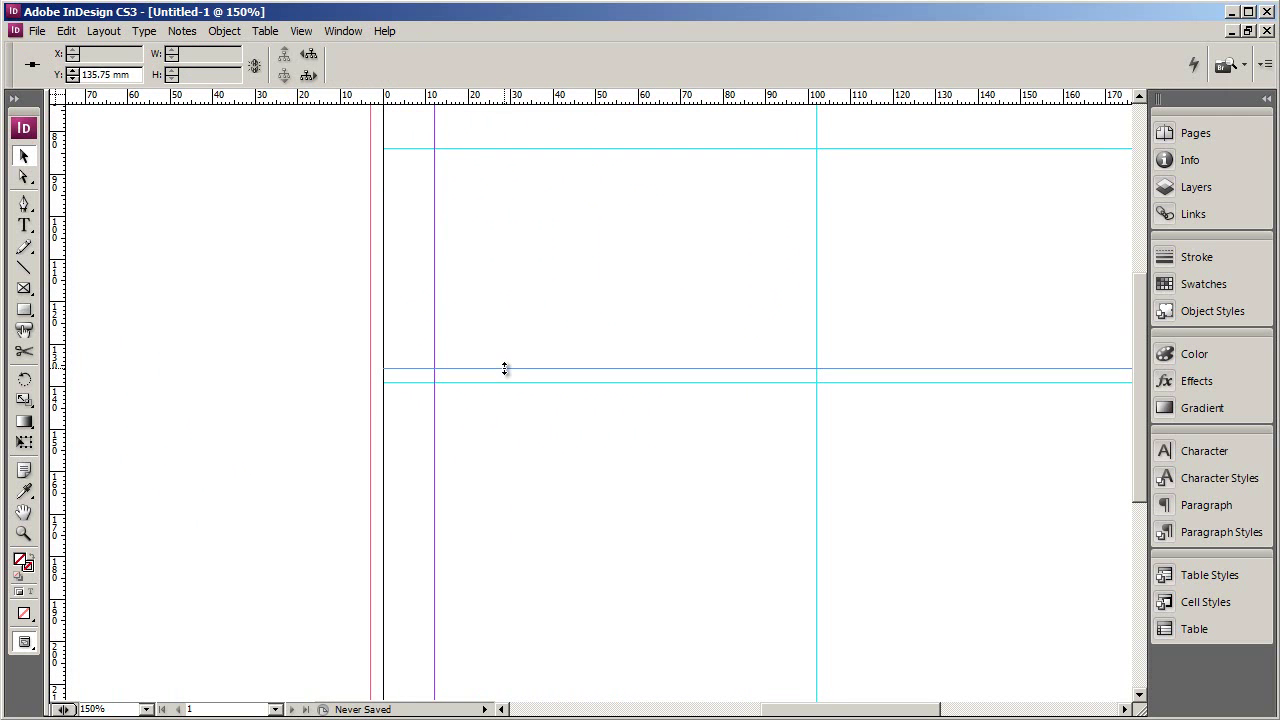
drag(557, 148, 557, 174)
scroll(540, 320, up, 5)
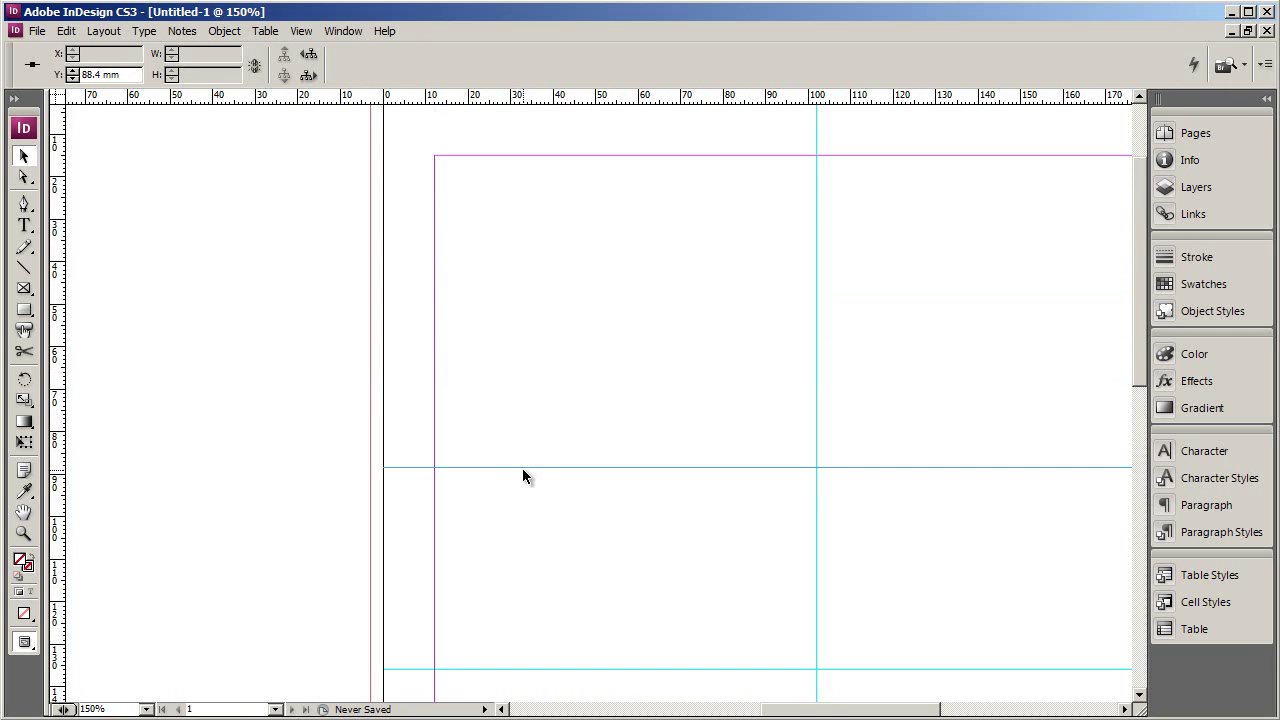
drag(522, 468, 531, 393)
drag(646, 97, 643, 270)
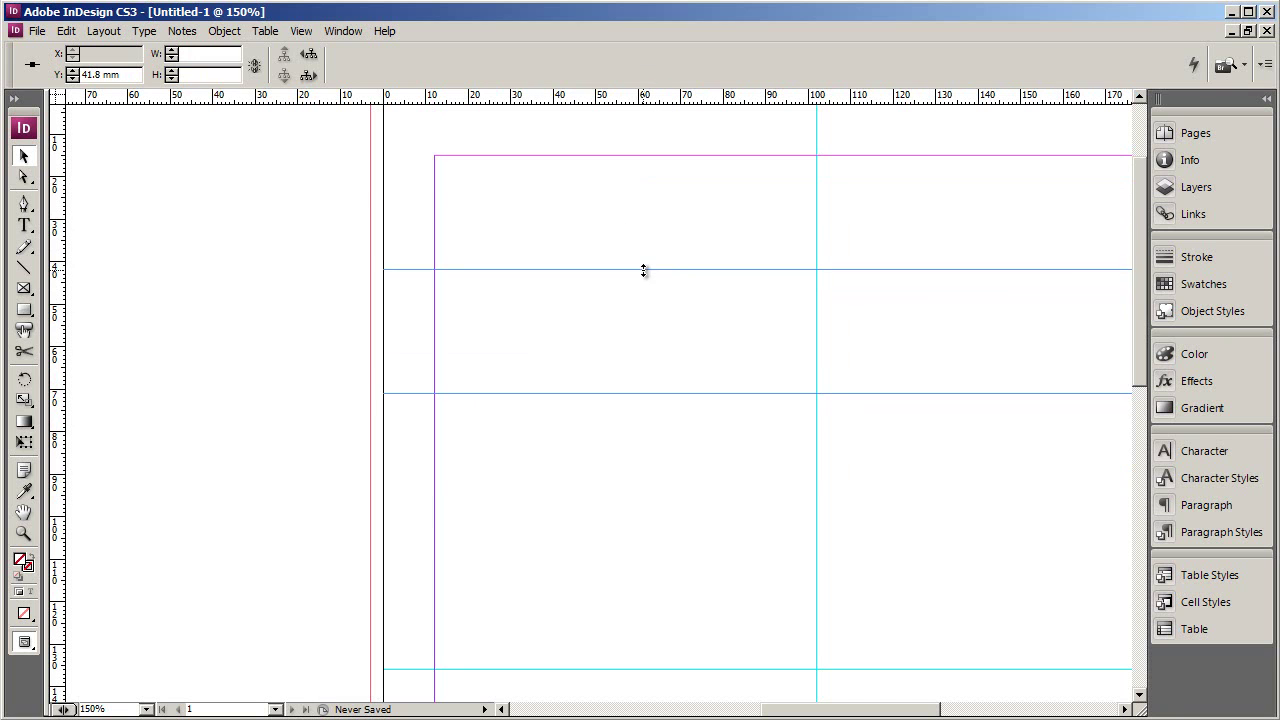
scroll(631, 217, up, 2)
scroll(574, 494, down, 2)
scroll(574, 494, down, 2)
drag(580, 473, 585, 361)
drag(614, 94, 570, 511)
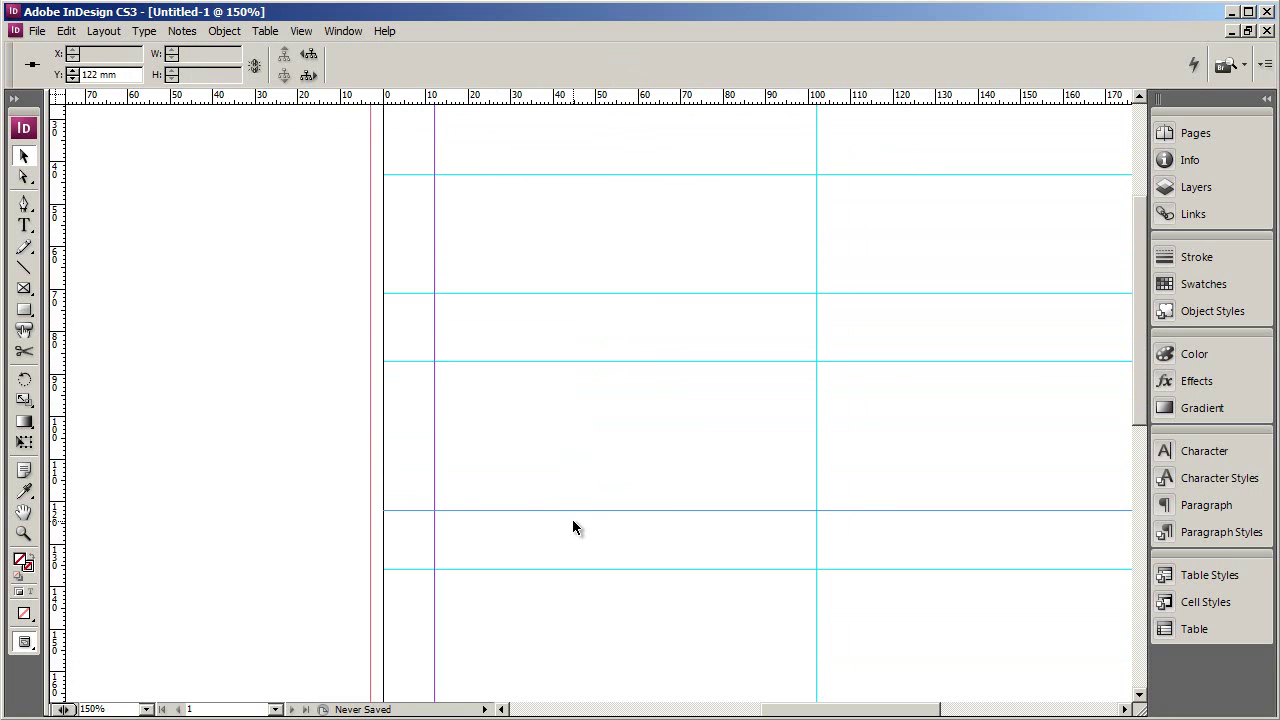
Move the 102 mm vertical guide to about 60 mm and add verticals near 104 and 153 mm
key(ctrl+minus)
click(694, 496)
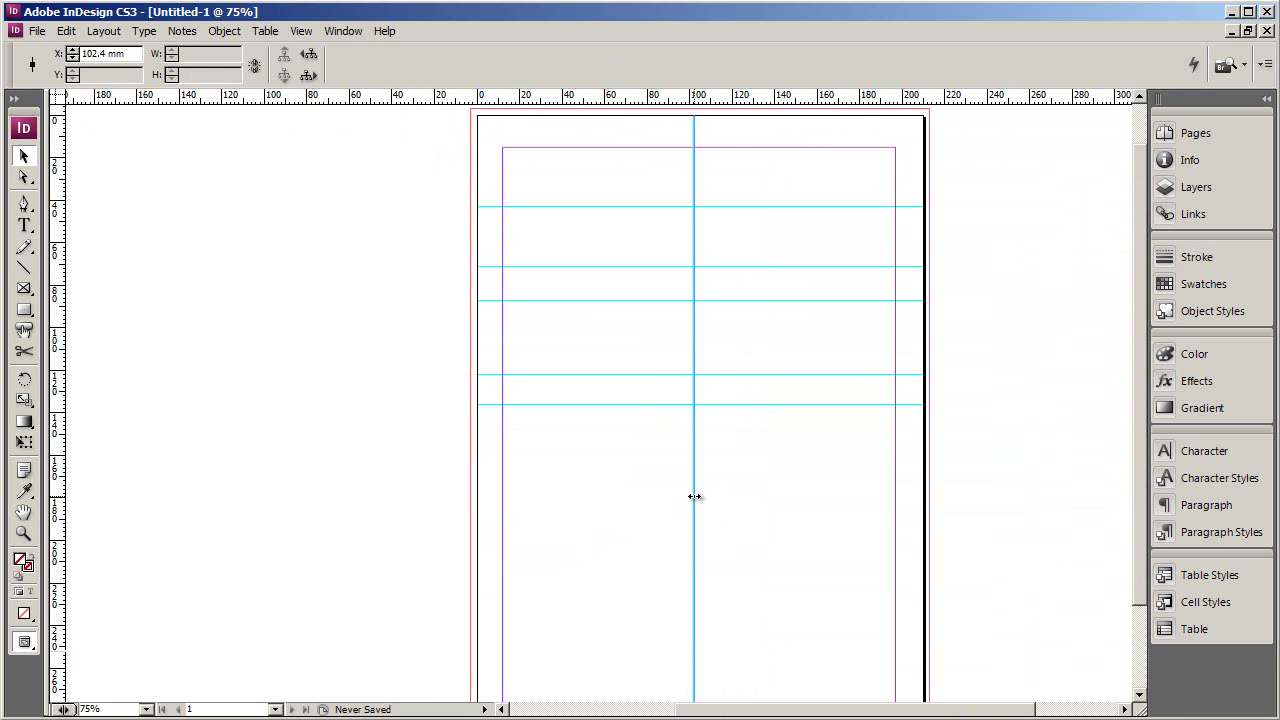
drag(694, 496, 603, 506)
key(ctrl+equal)
drag(57, 540, 841, 529)
drag(843, 709, 888, 709)
click(276, 462)
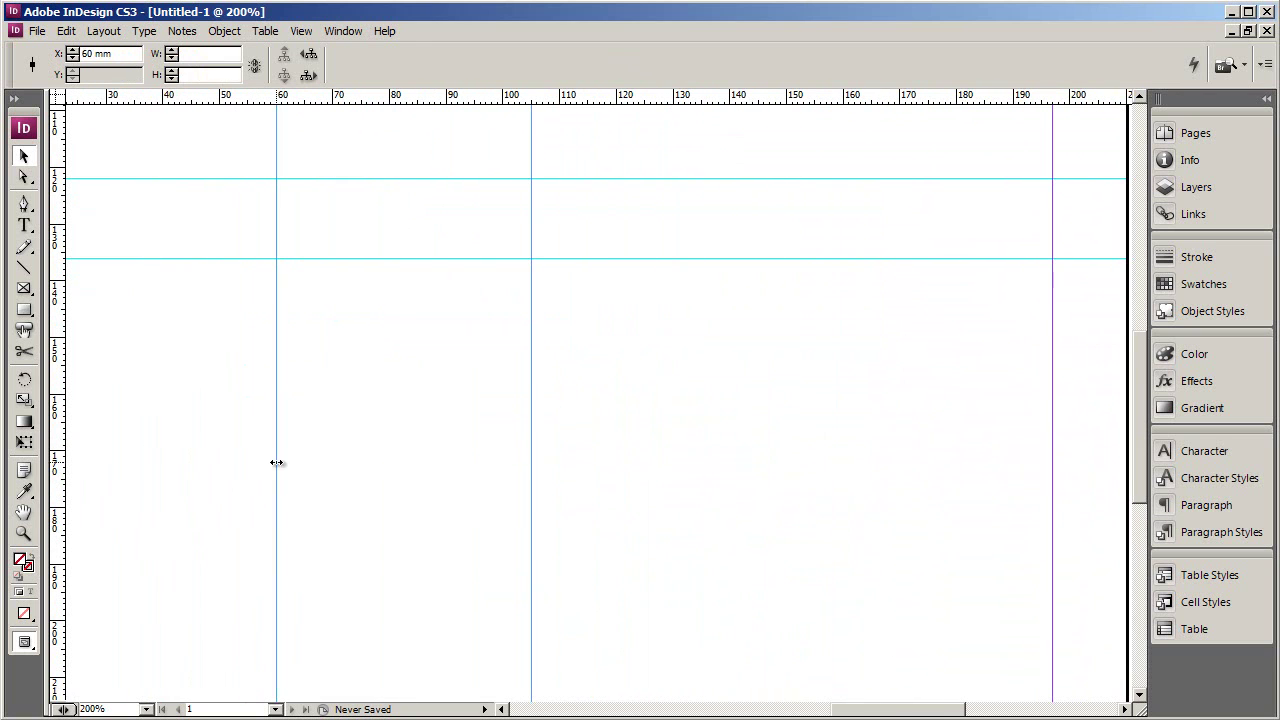
drag(276, 462, 806, 500)
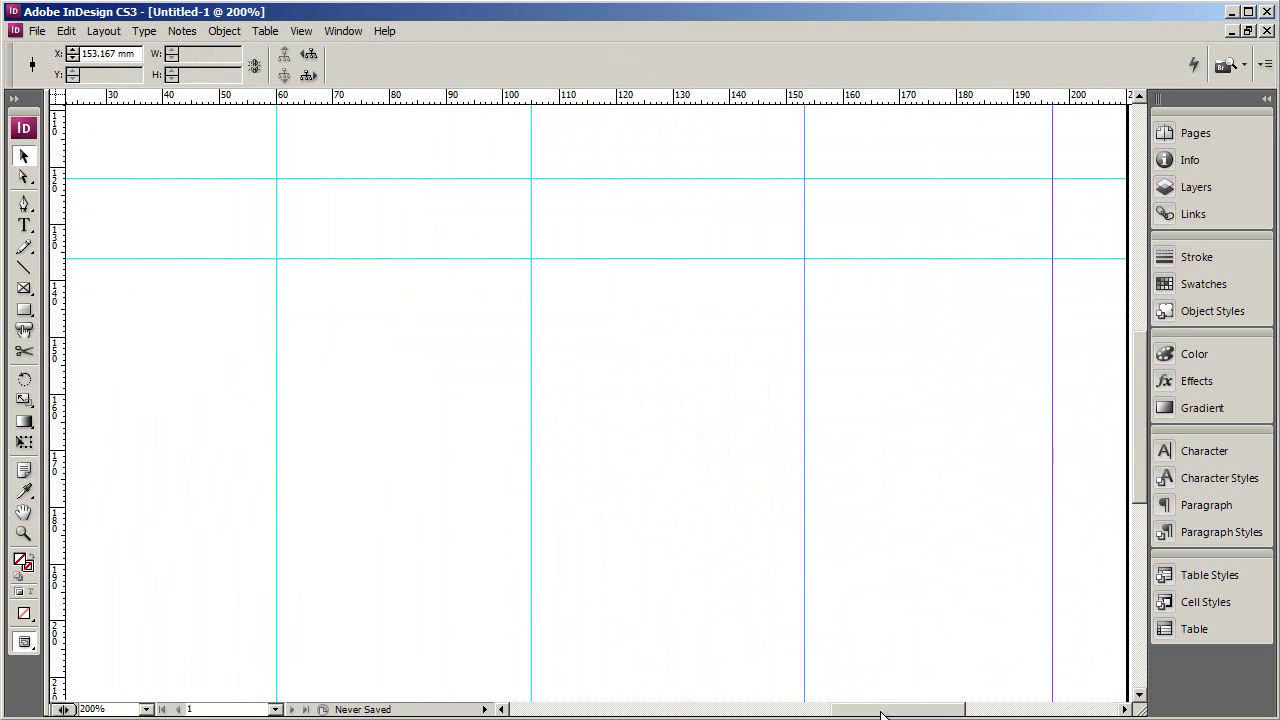
mouse_move(881, 713)
mouse_down()
mouse_move(907, 713)
mouse_move(856, 713)
mouse_up()
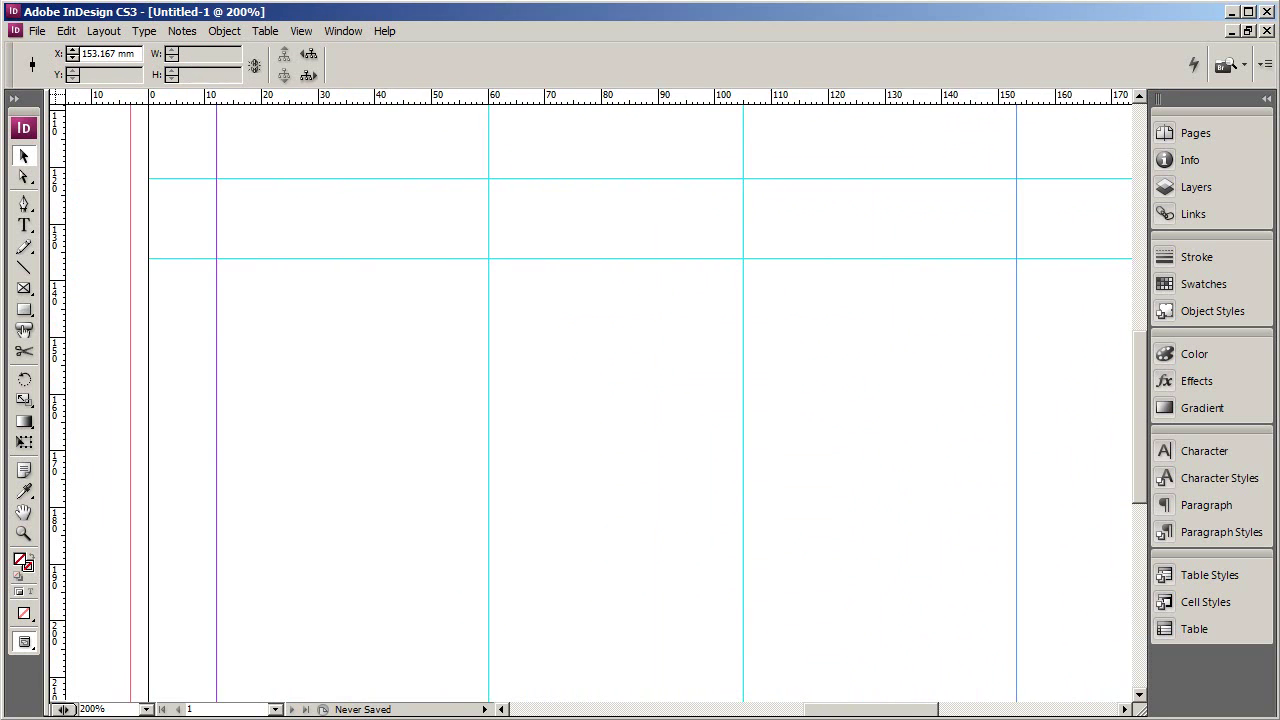
key(ctrl+0)
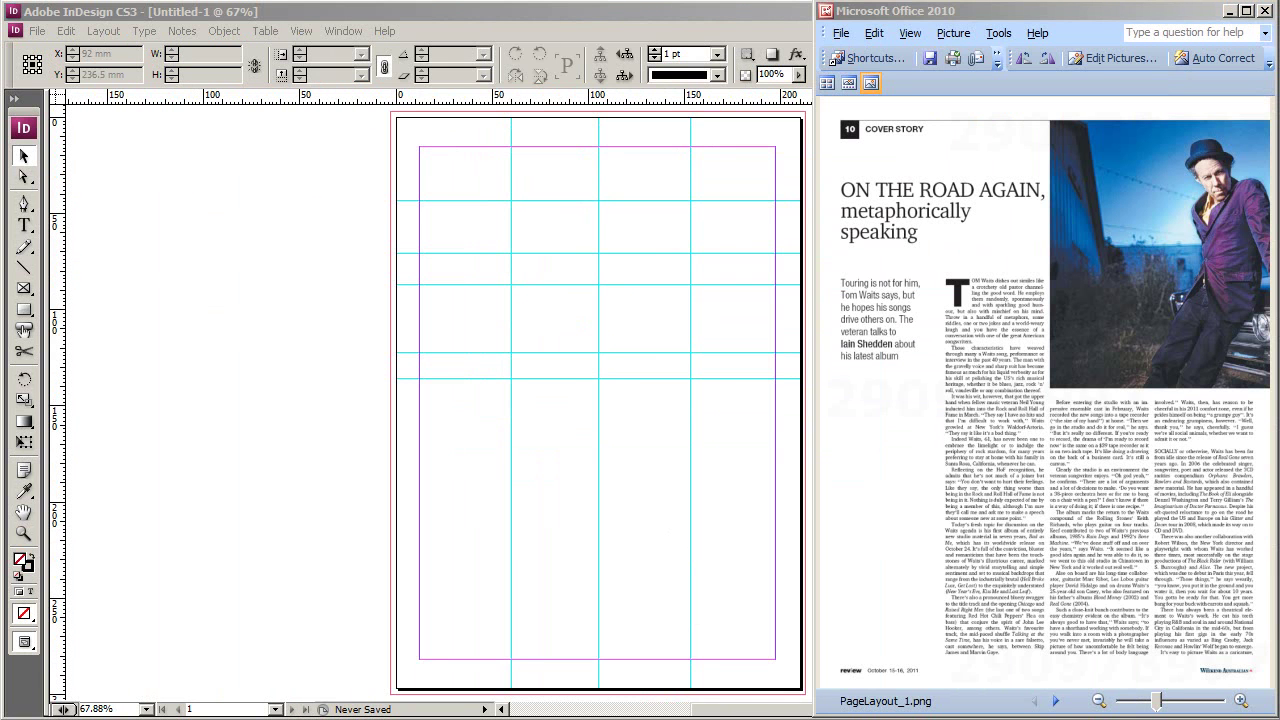